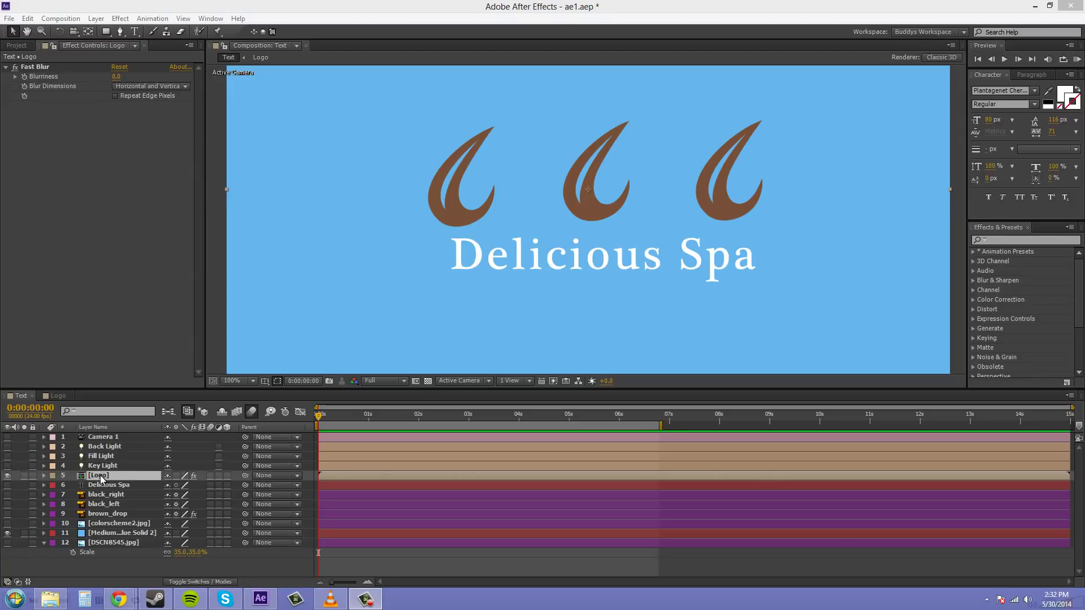
Step: Look into the Logo comp, then return to the Text comp
click(56, 395)
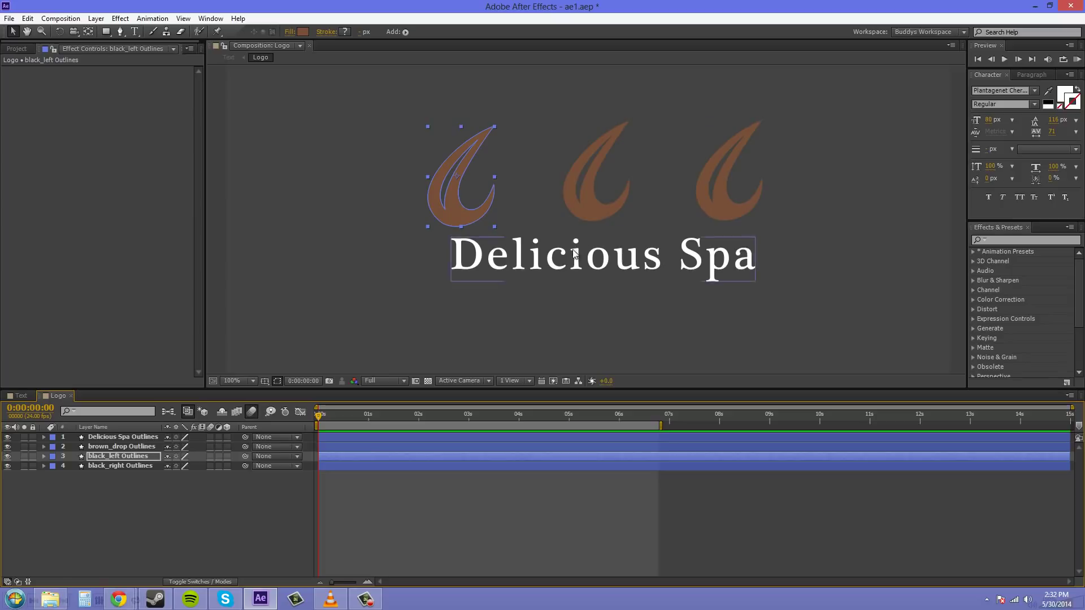
click(794, 292)
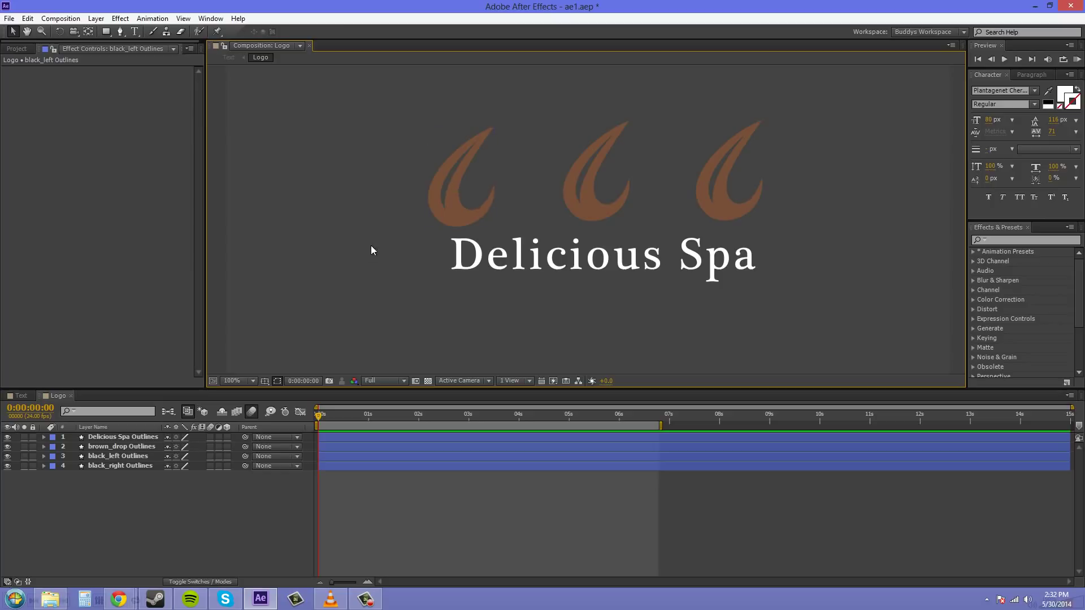
click(13, 398)
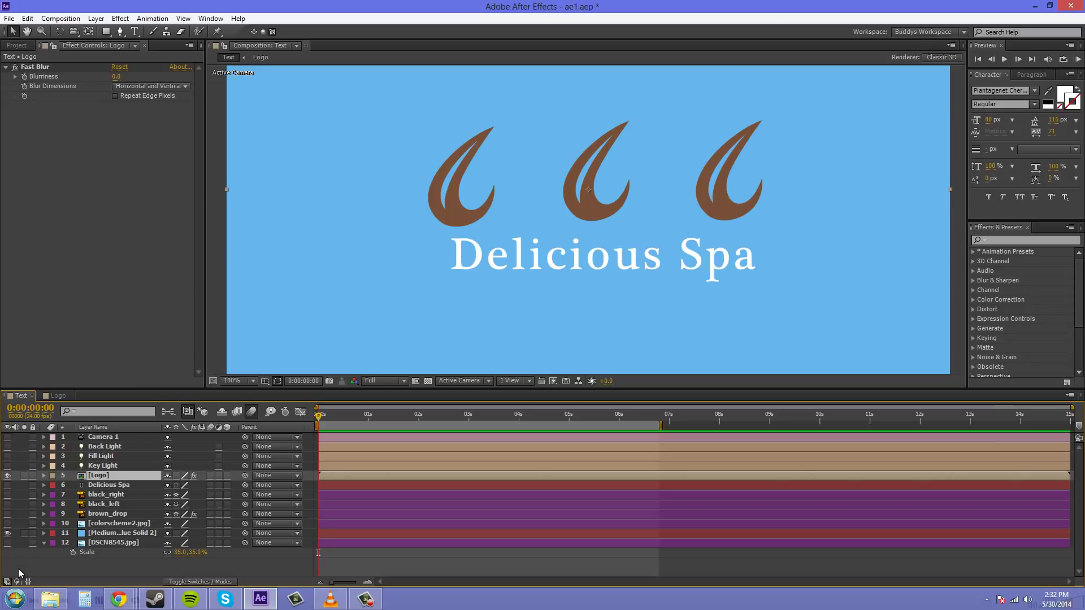
Step: Hide the blue solid, show the DSCN8545.jpg sky photo, and view at 50% with Logo selected
click(12, 543)
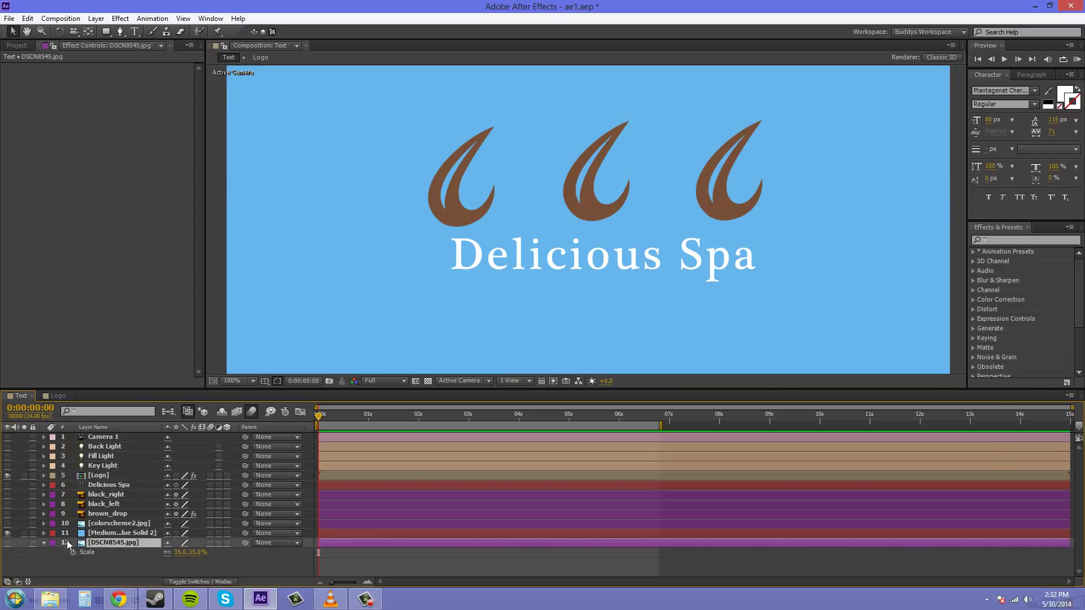
click(7, 532)
click(7, 542)
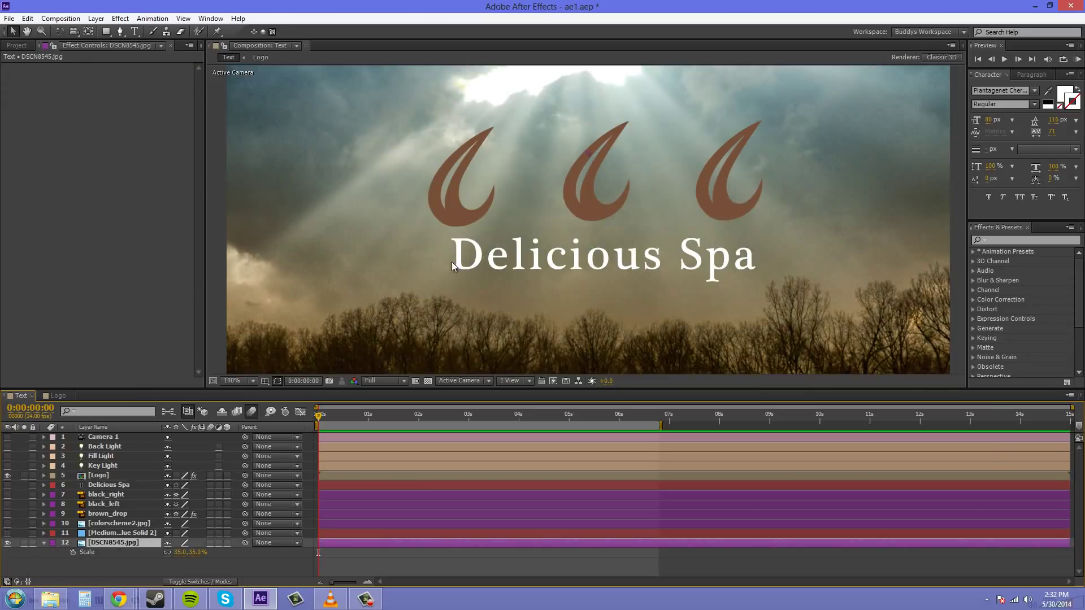
key(comma)
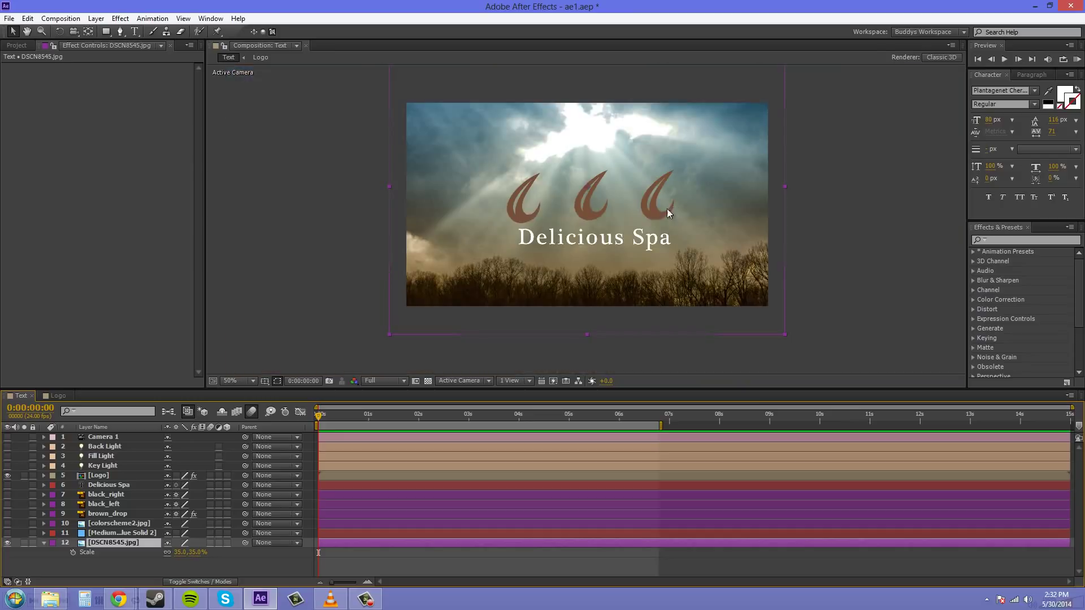
click(104, 476)
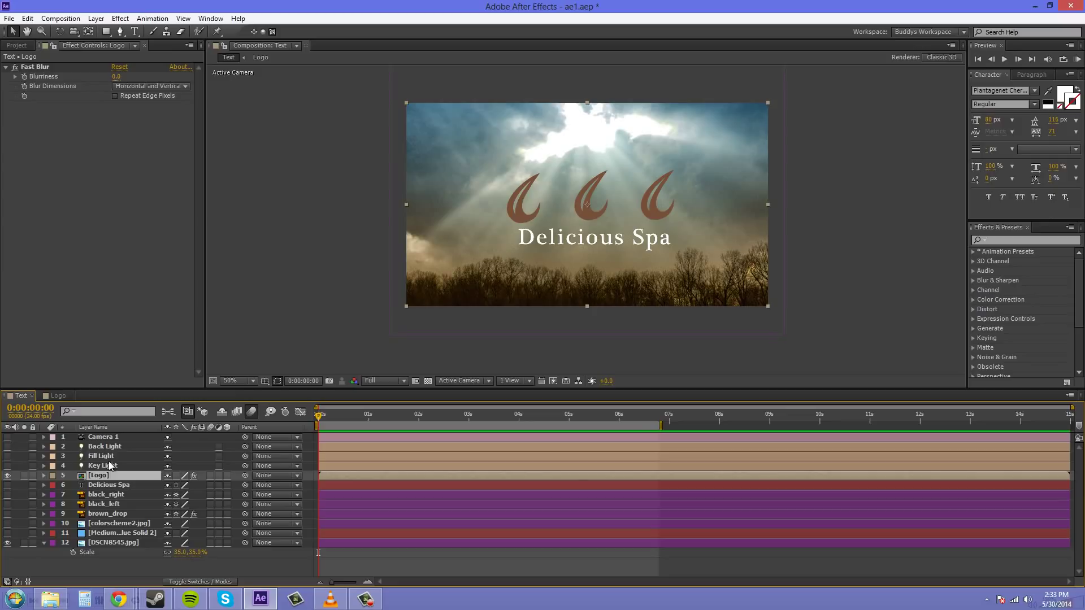
Step: Set the Logo comp's width to 786 px with aspect ratio locked, giving 786 × 442
click(62, 397)
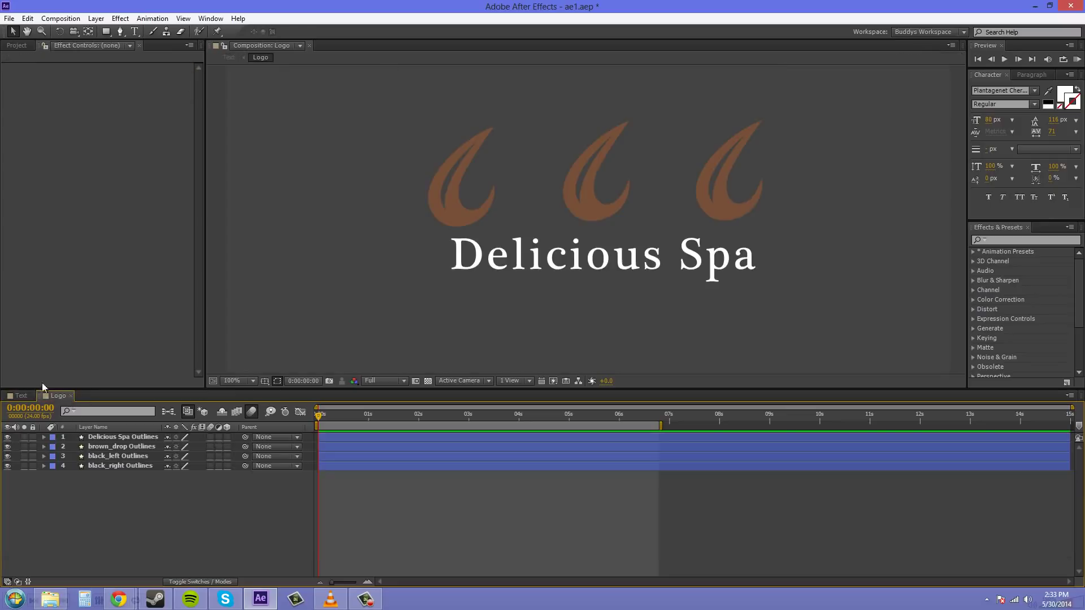
key(comma)
key(comma)
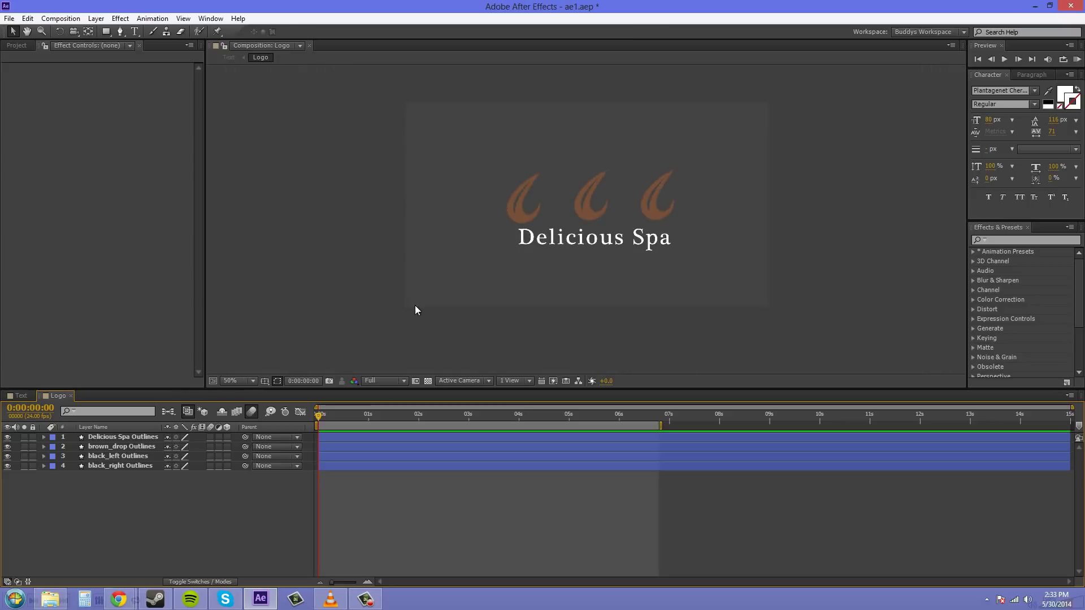
click(63, 18)
click(75, 49)
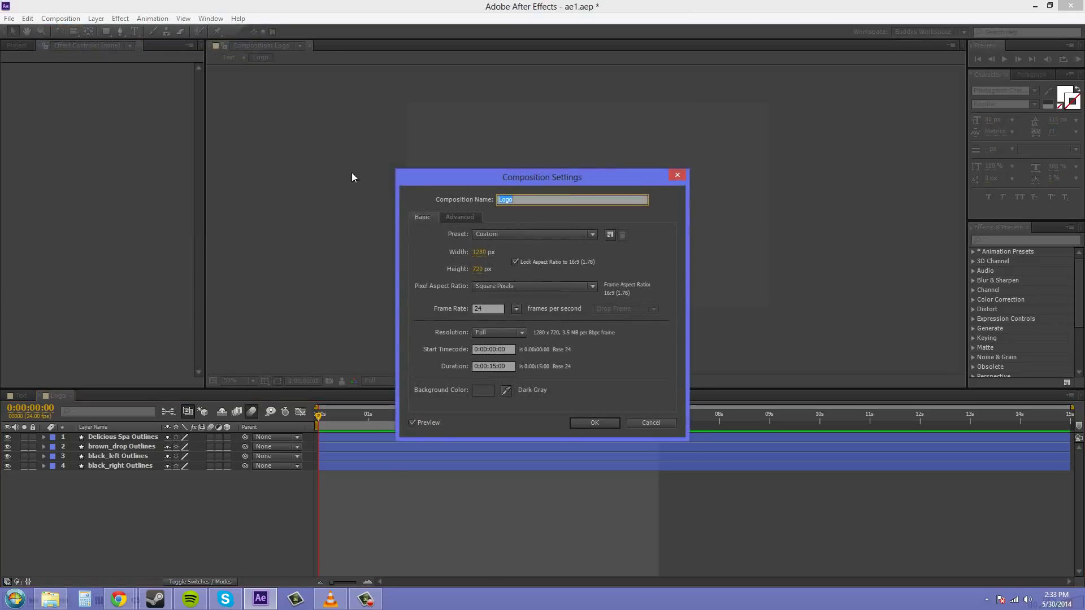
drag(548, 179, 325, 122)
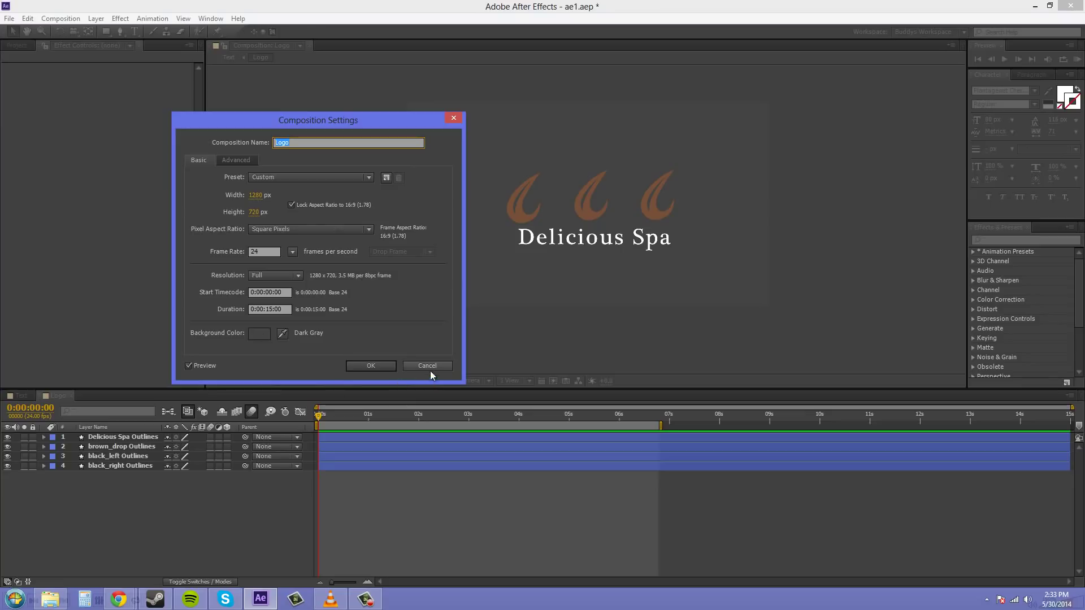
drag(269, 198, 224, 195)
click(254, 197)
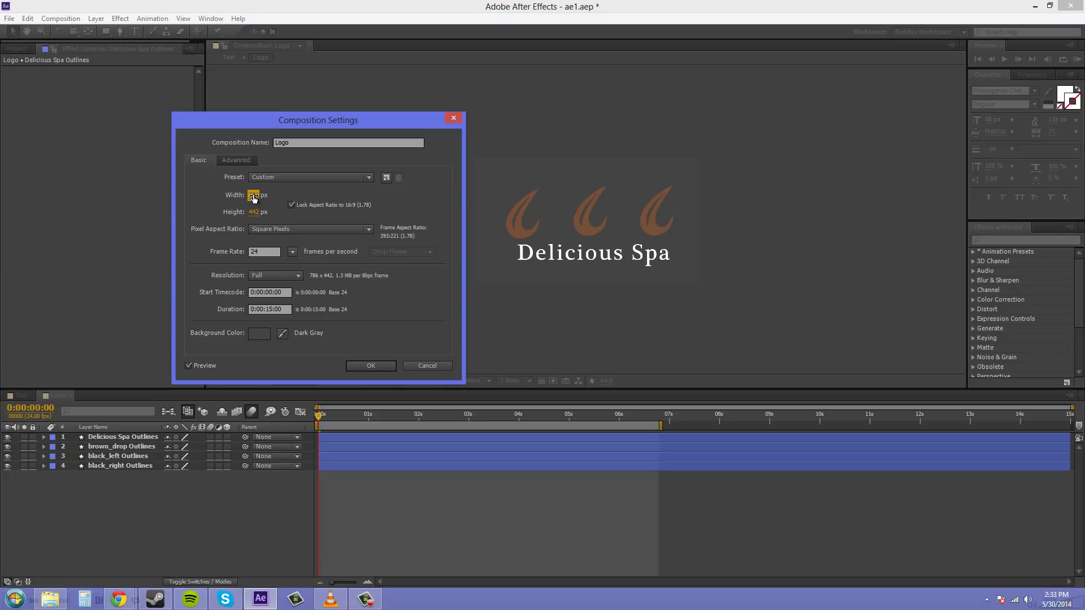
click(375, 368)
click(375, 367)
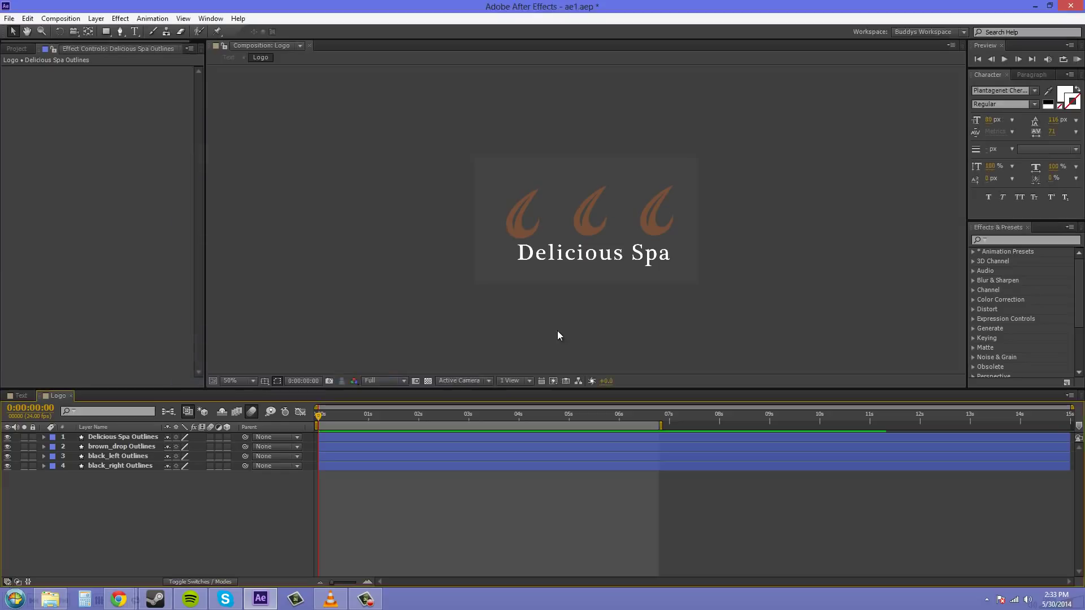
Step: In the Text comp, move the Logo layer to position 368, 210 in the upper-left sky
click(21, 396)
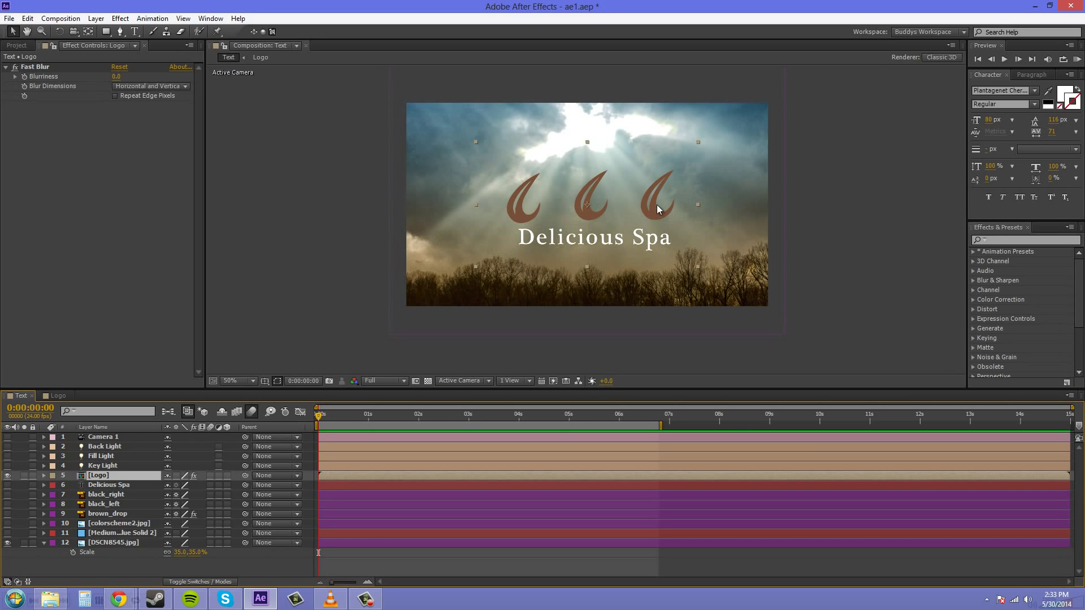
mouse_move(622, 188)
mouse_down()
mouse_move(503, 187)
mouse_move(612, 210)
mouse_move(631, 194)
mouse_move(621, 200)
mouse_move(622, 186)
mouse_up()
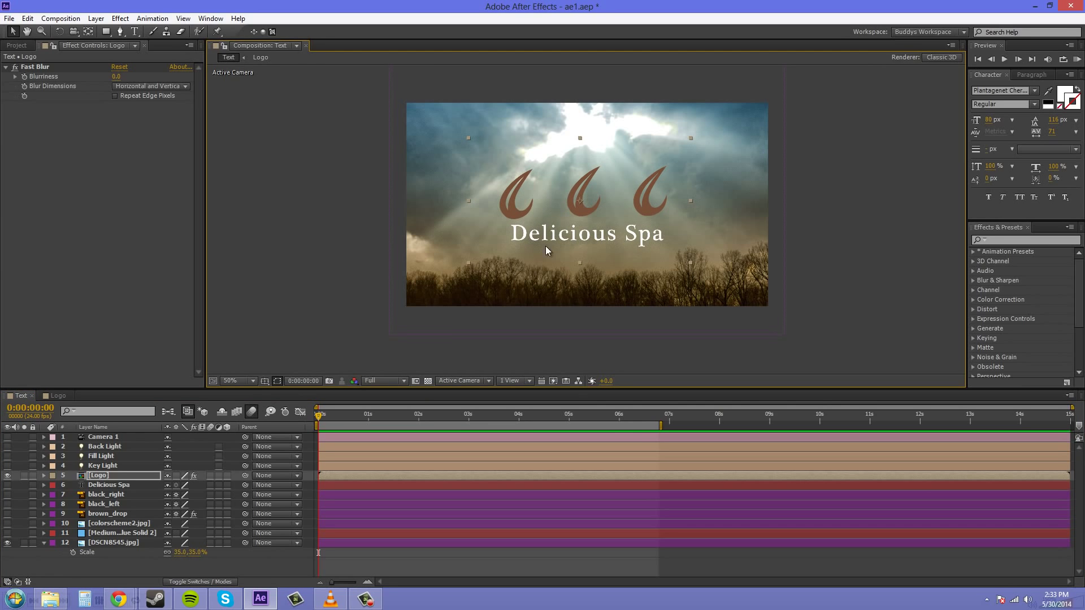
key(p)
drag(645, 207, 533, 169)
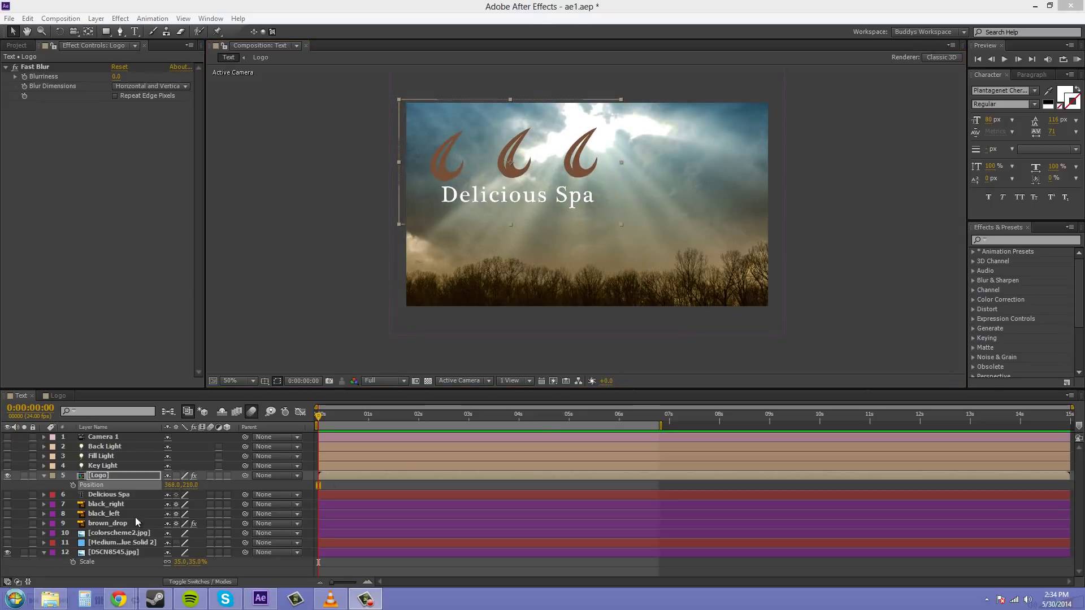
Step: Keyframe the logo's Position, moving it to 890, 504 at 0:00:02:18
click(70, 488)
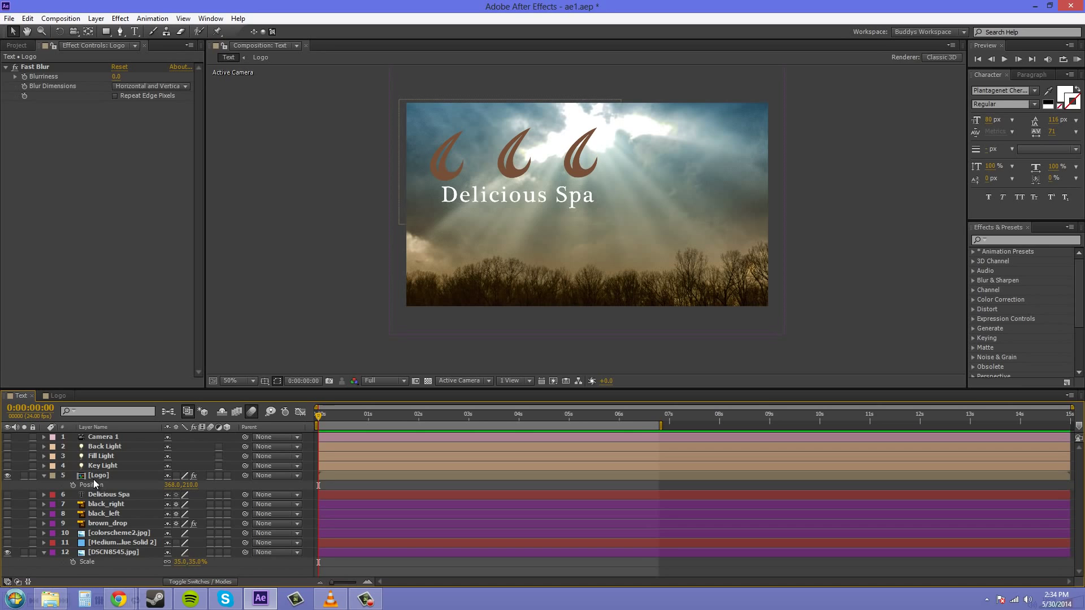
click(73, 484)
drag(320, 419, 465, 418)
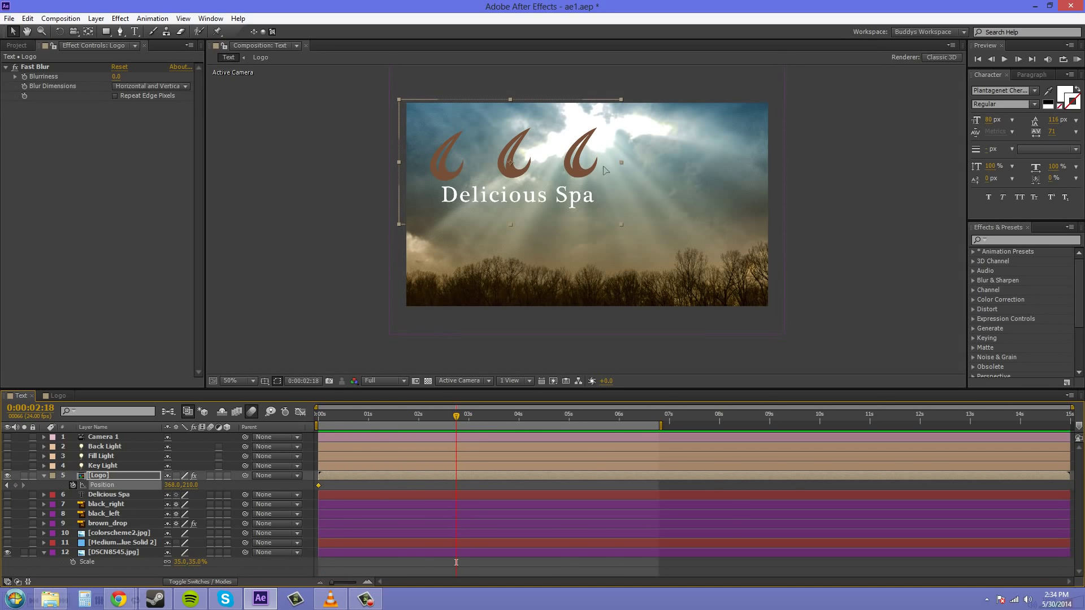
drag(595, 153, 742, 236)
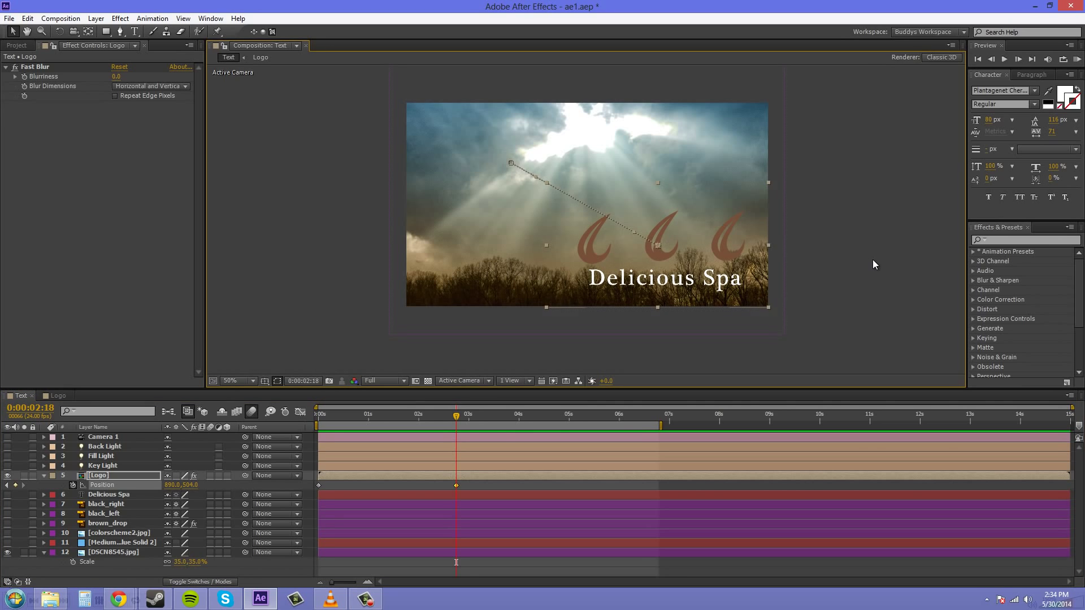
click(847, 274)
Step: Scrub the animation from the start to check the motion, then collapse Position
drag(461, 421, 296, 434)
click(362, 417)
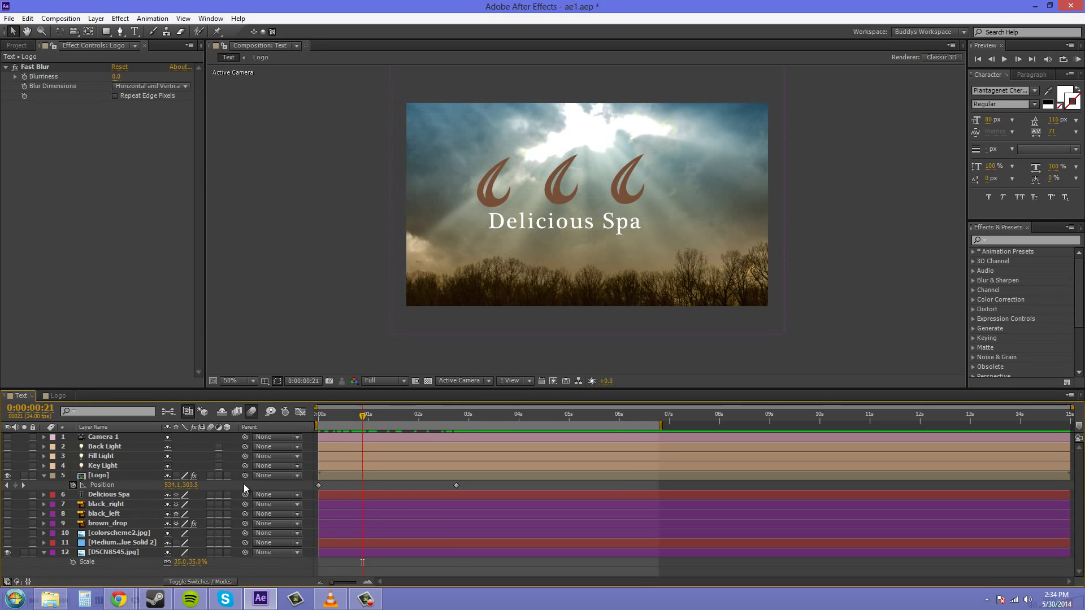
drag(363, 417, 407, 432)
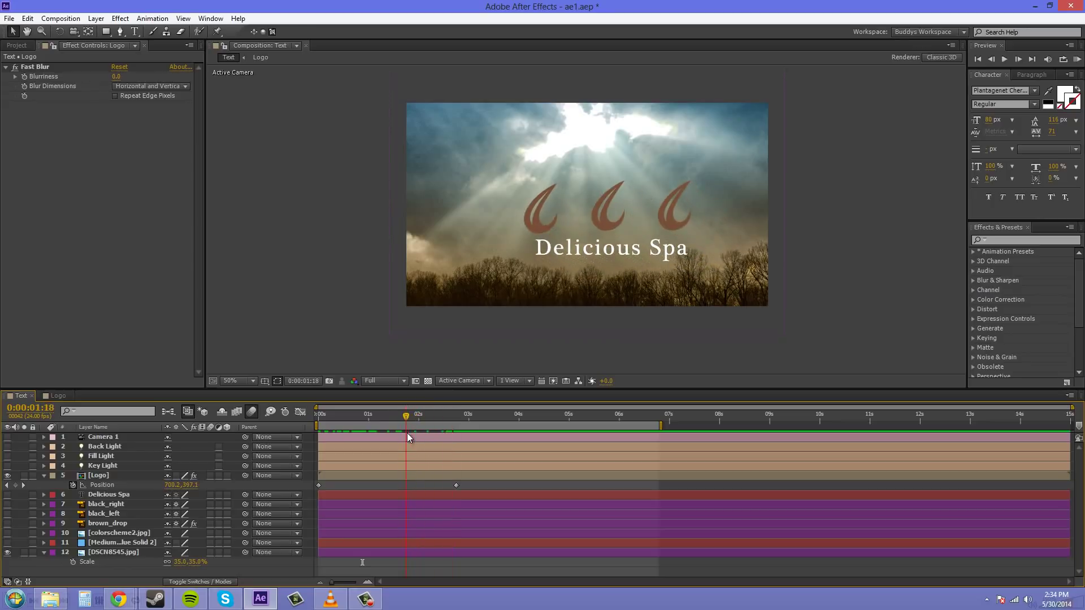
click(43, 476)
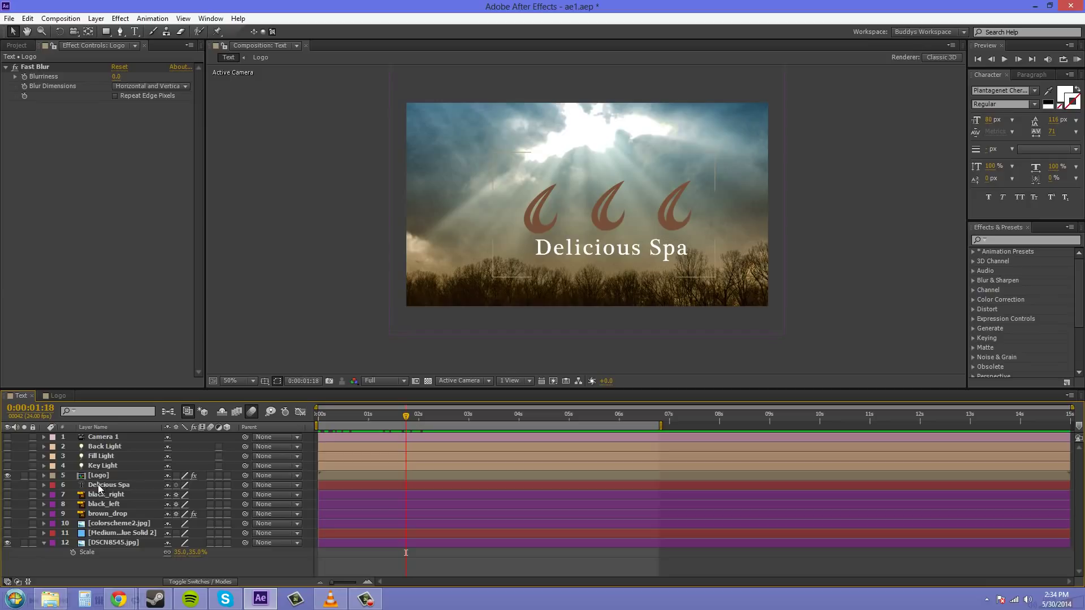
click(97, 479)
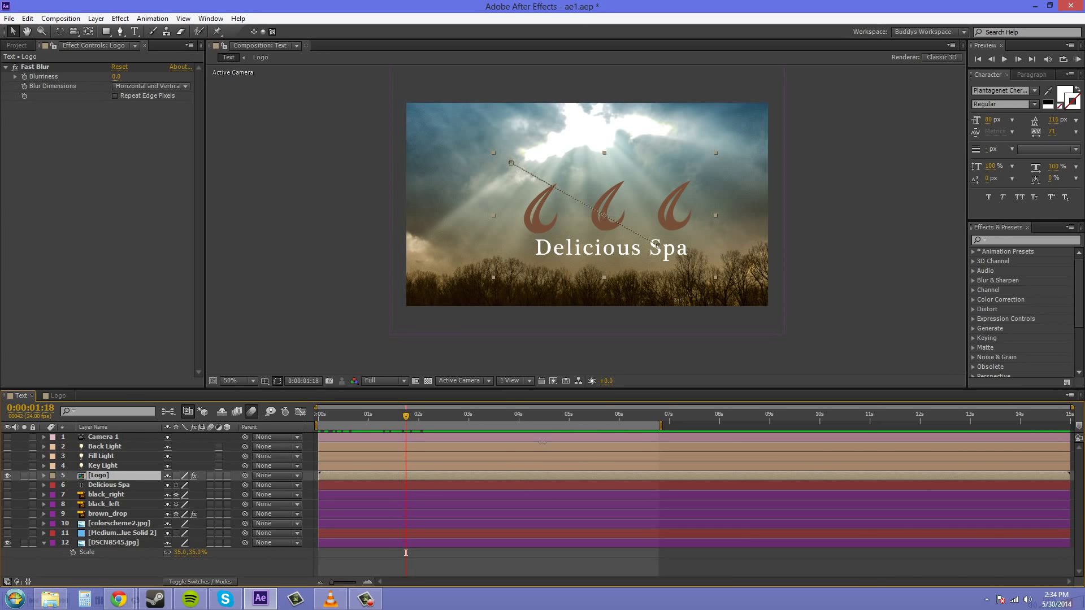
scroll(617, 225, up, 1)
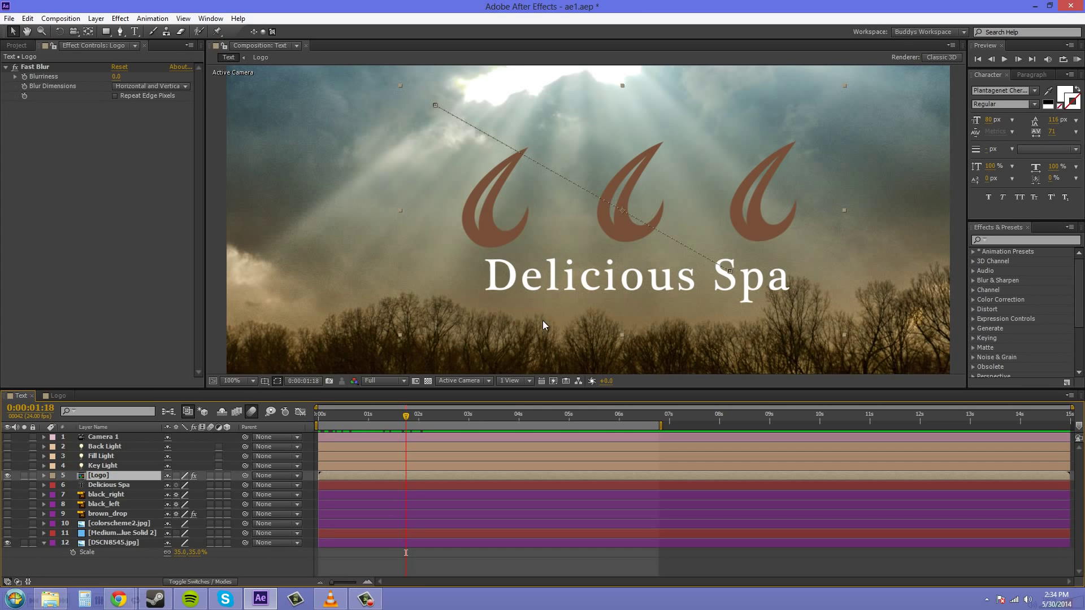
scroll(600, 289, down, 1)
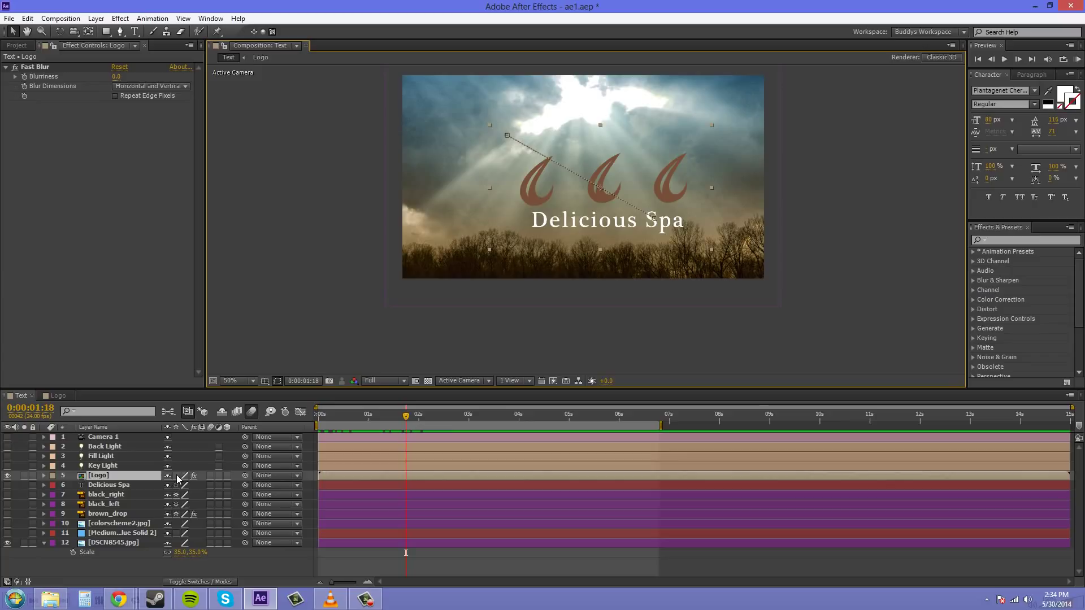
click(59, 395)
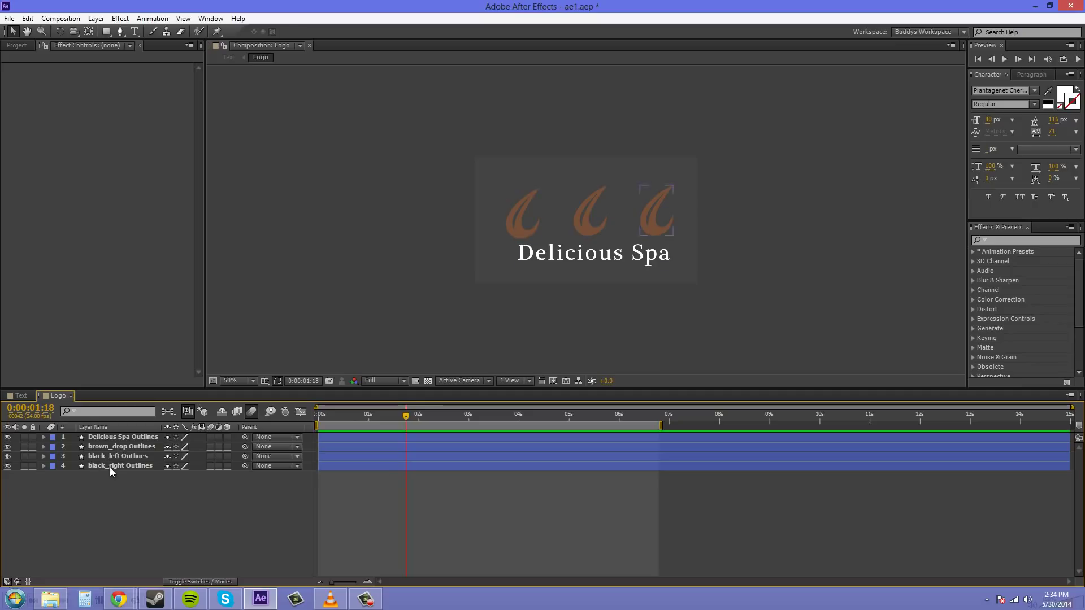
click(21, 396)
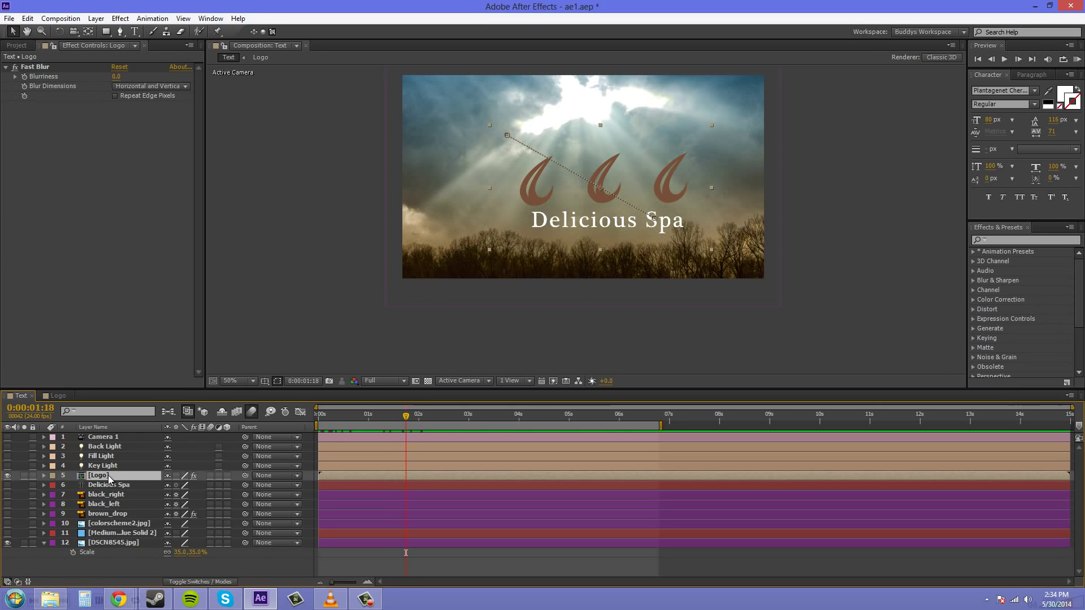
Step: Turn on Collapse Transformations for Logo, comparing off and on at 100% zoom
click(176, 476)
key(slash)
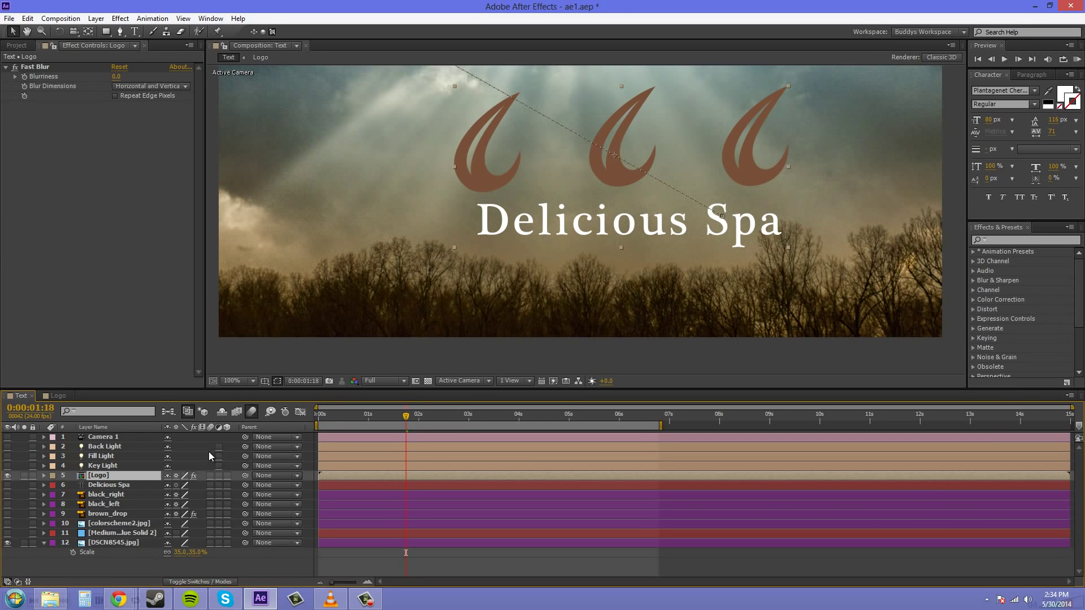
click(176, 476)
click(177, 478)
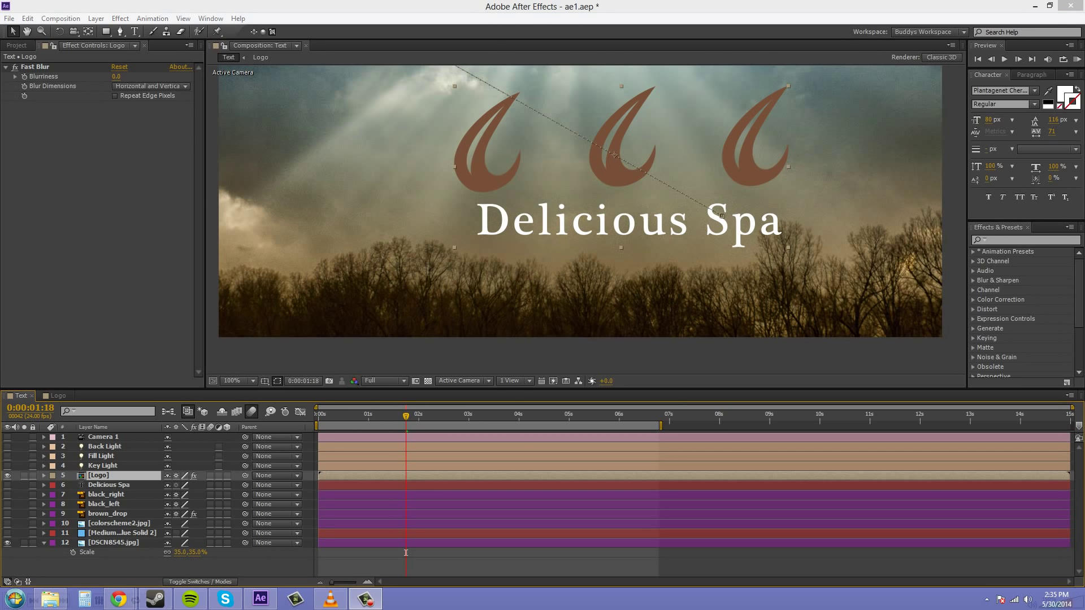
Step: Show the Logo layer's 100% Scale and frame the logo at 100% view
key(s)
key(comma)
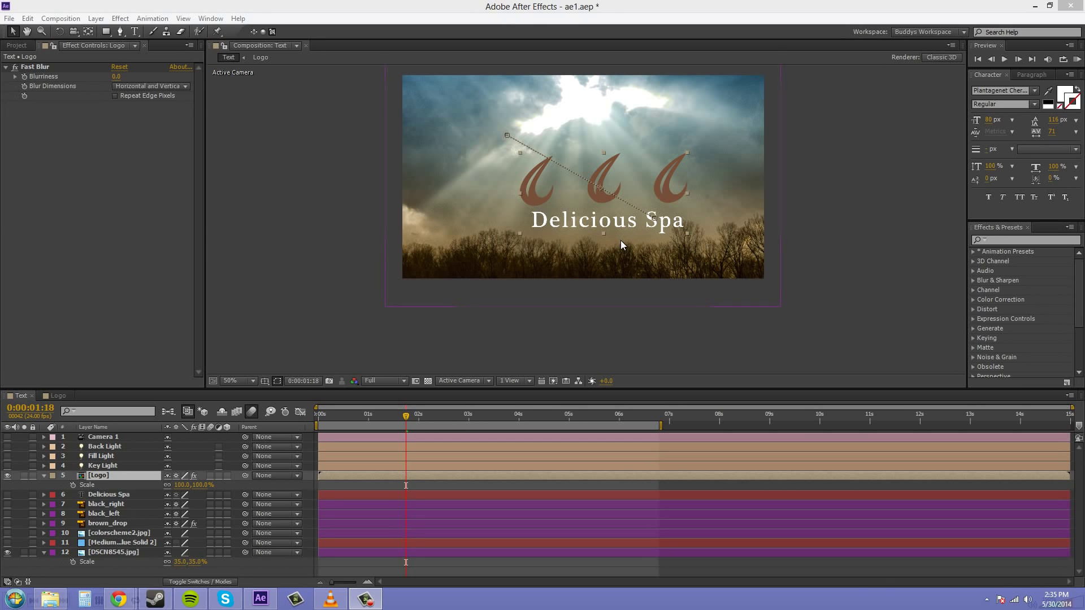
click(829, 247)
key(period)
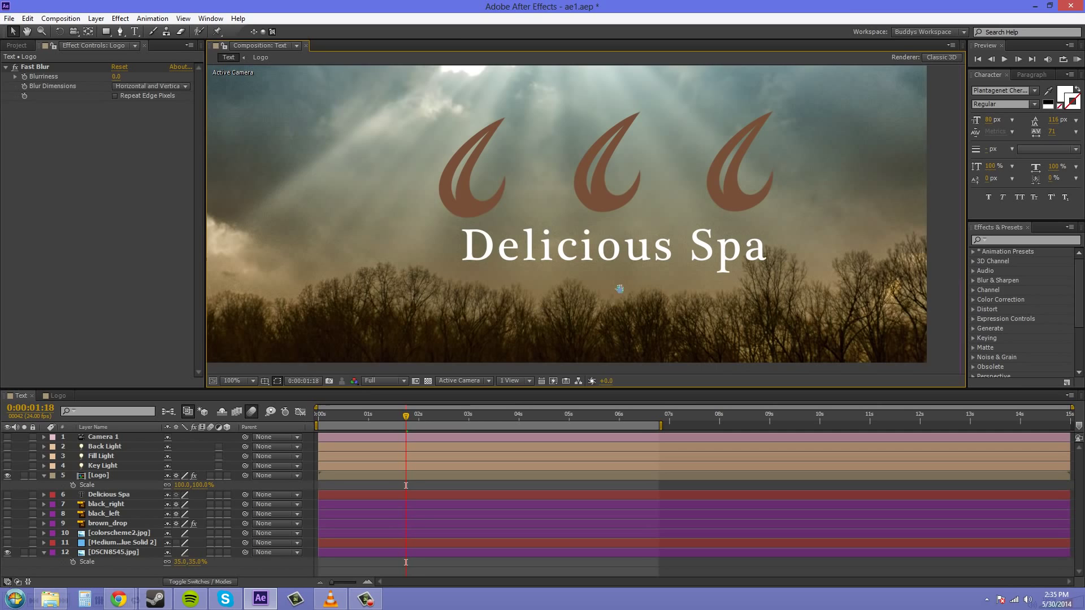
drag(620, 289, 613, 299)
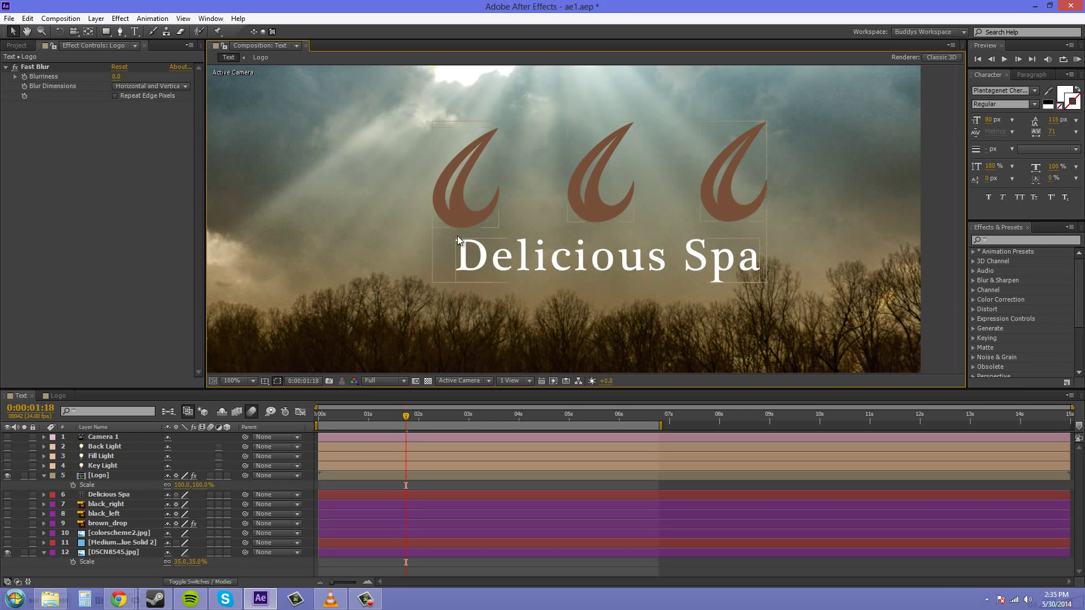
Step: Turn off Collapse Transformations on Logo and scale the layer up to 185%
click(176, 477)
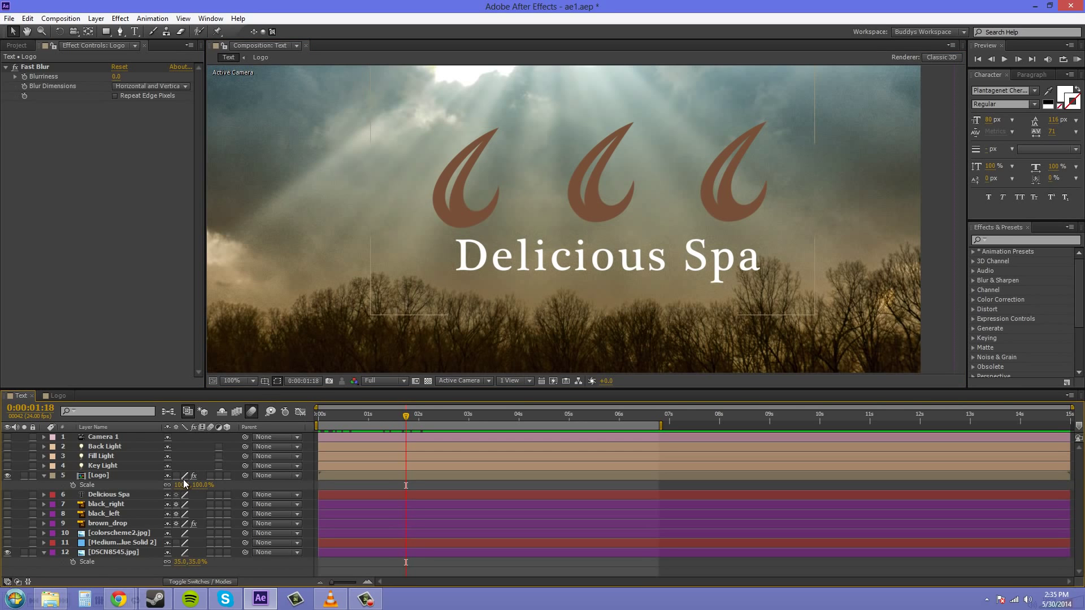
drag(204, 489, 251, 483)
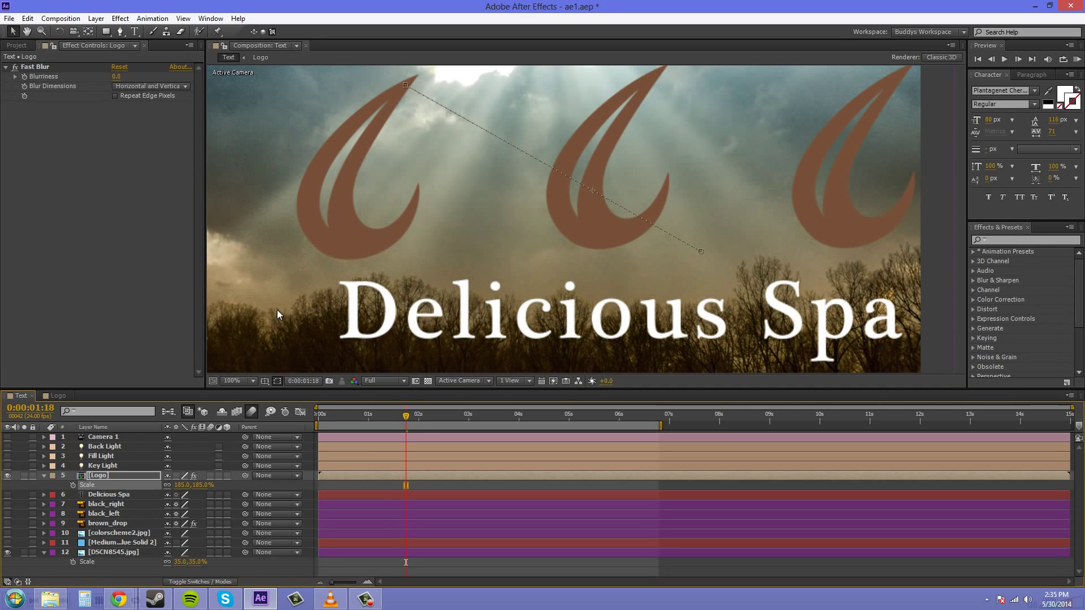
click(184, 477)
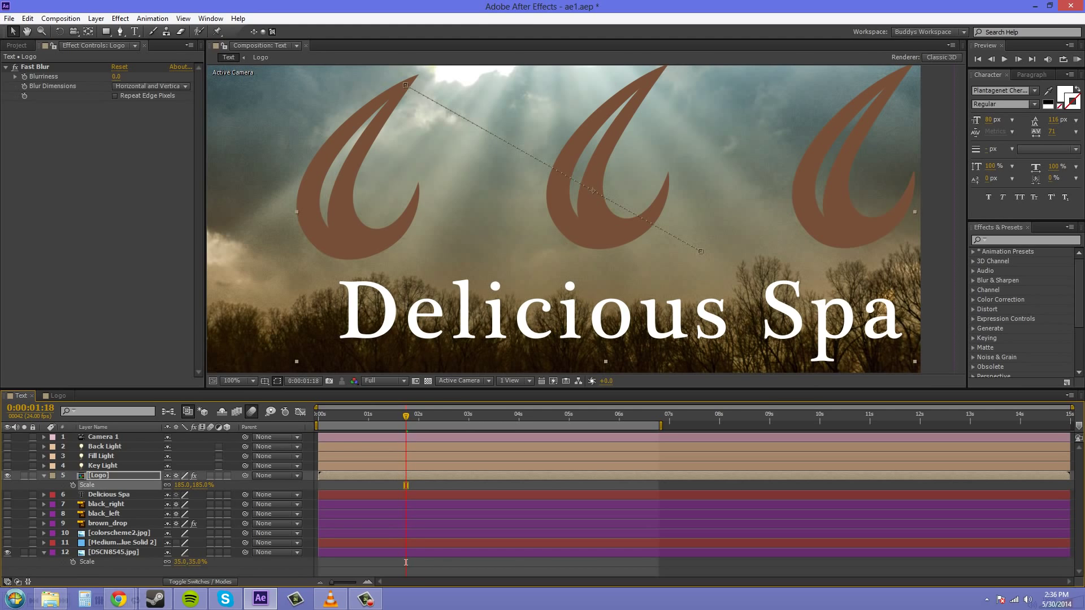
Step: Set the Logo layer's Scale back to 100
click(197, 489)
text(100)
key(Return)
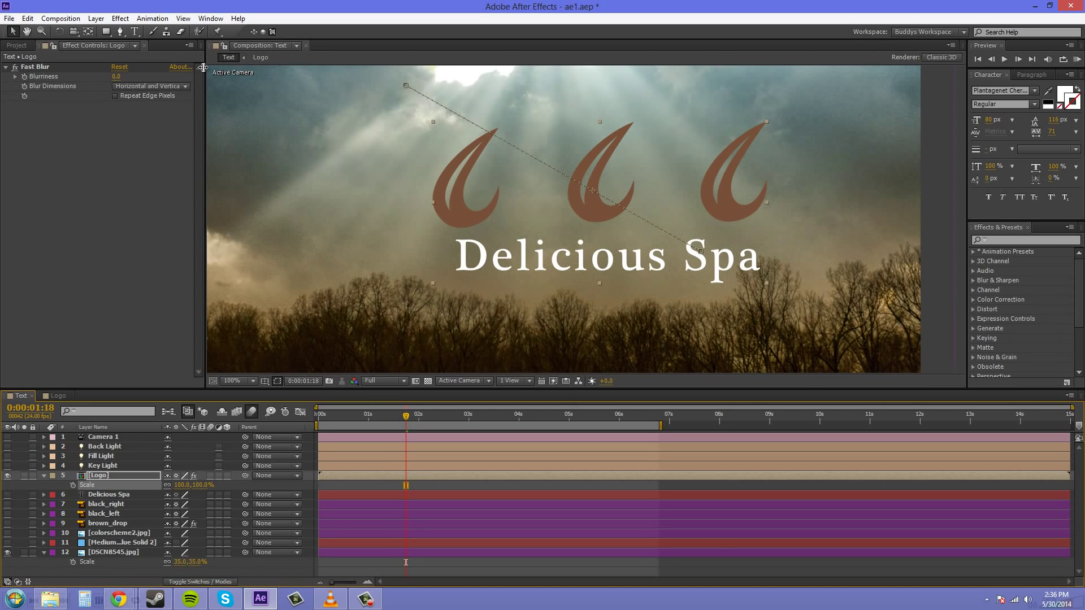
Step: Move between the Logo and Text breadcrumbs, then use the Mini-Flowchart to open Logo
click(260, 57)
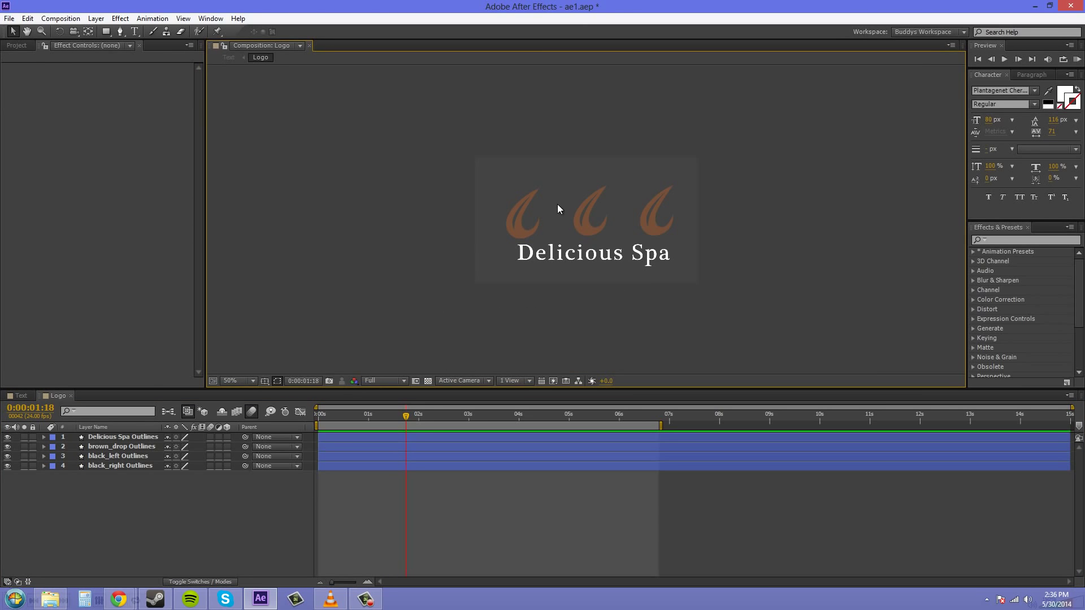
click(228, 58)
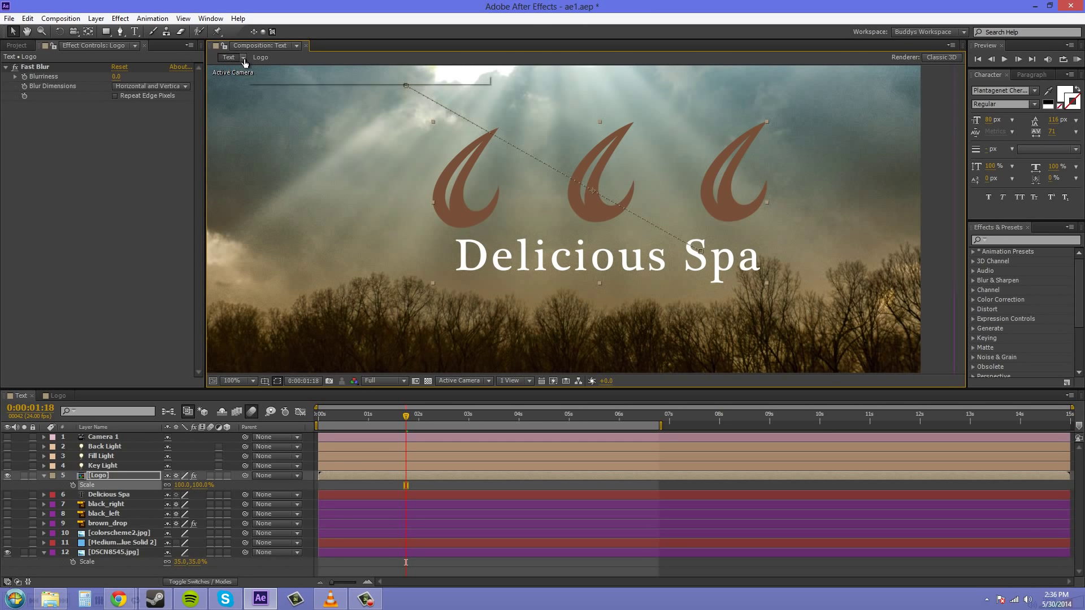
click(243, 59)
click(276, 58)
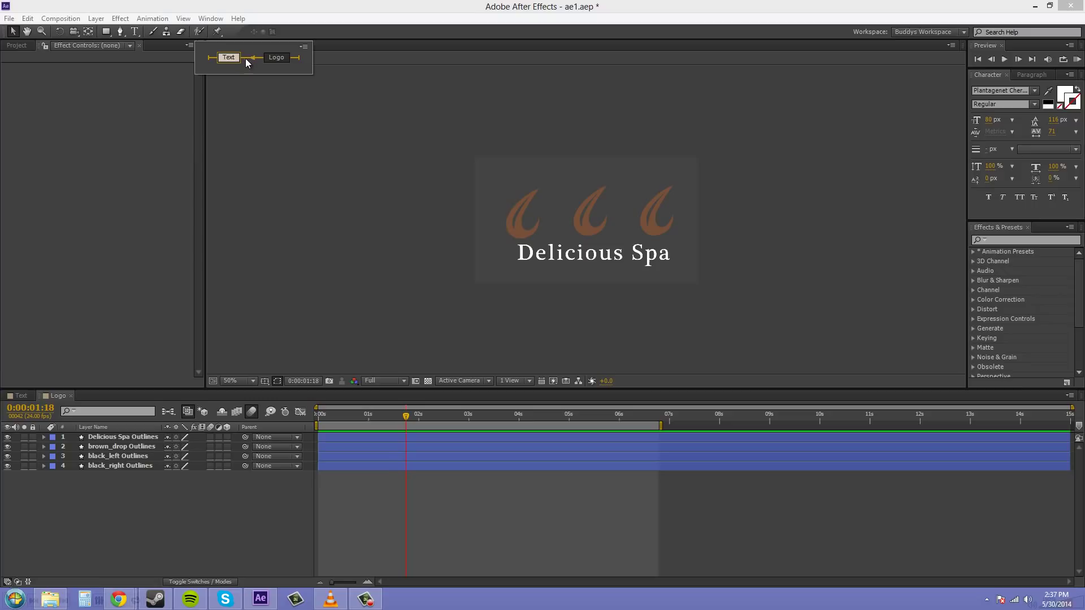
Step: Set the Mini-Flowchart to Flow Left to Right, showing Logo feeding into Text
click(304, 49)
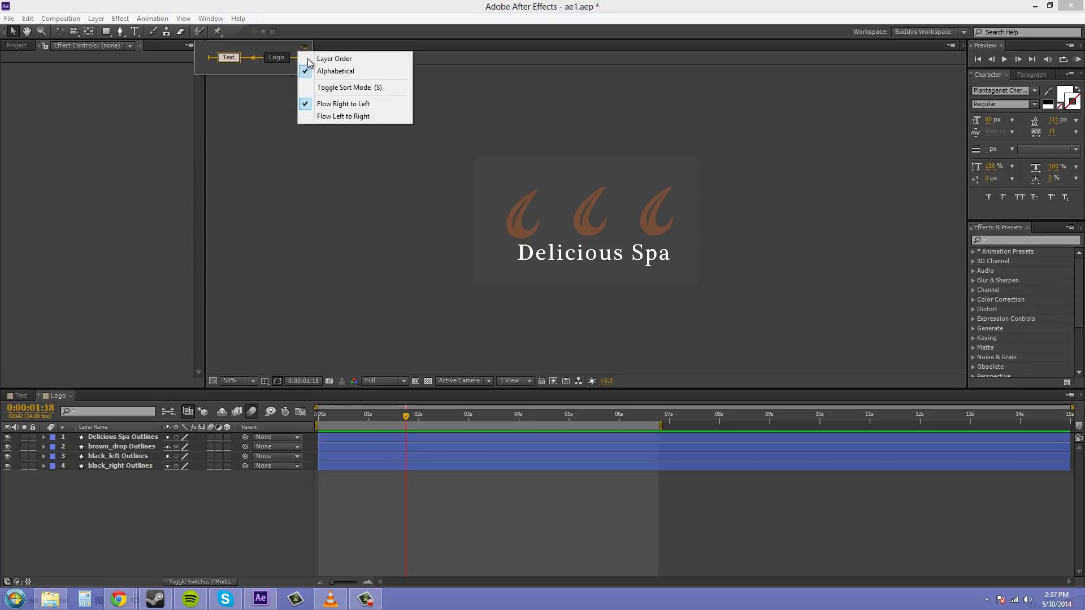
click(338, 117)
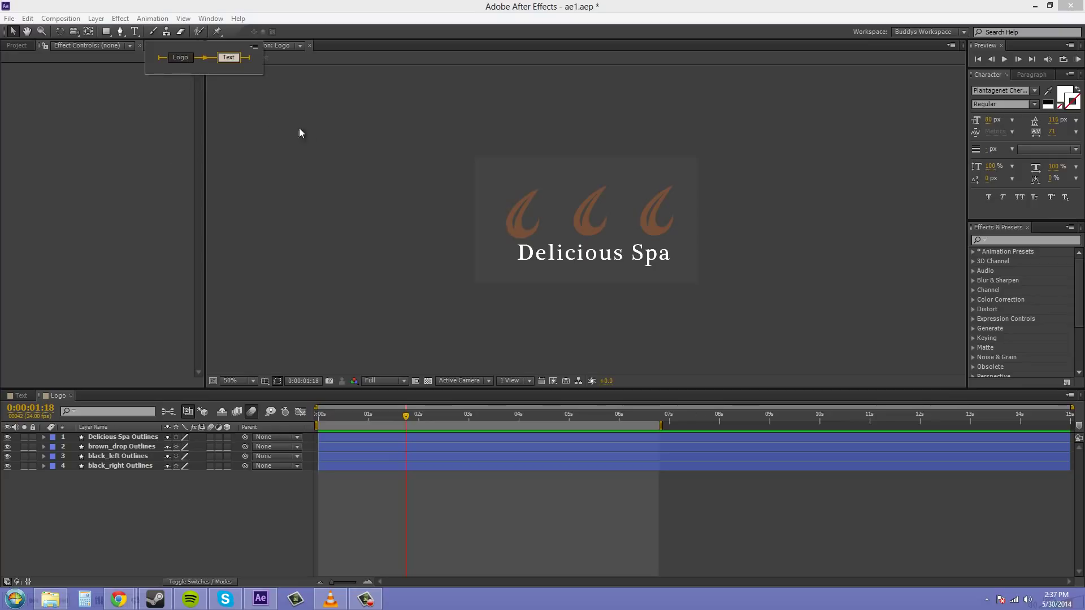
Step: Close the flowchart and the Logo tab, then reopen Logo from the Text comp's breadcrumb
click(351, 110)
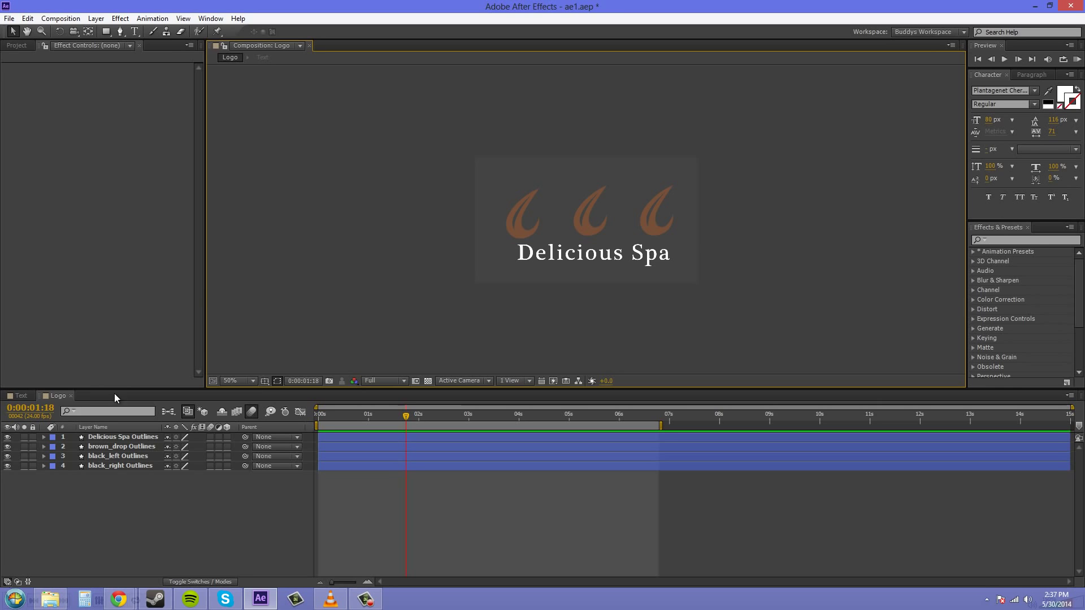
click(16, 396)
click(54, 398)
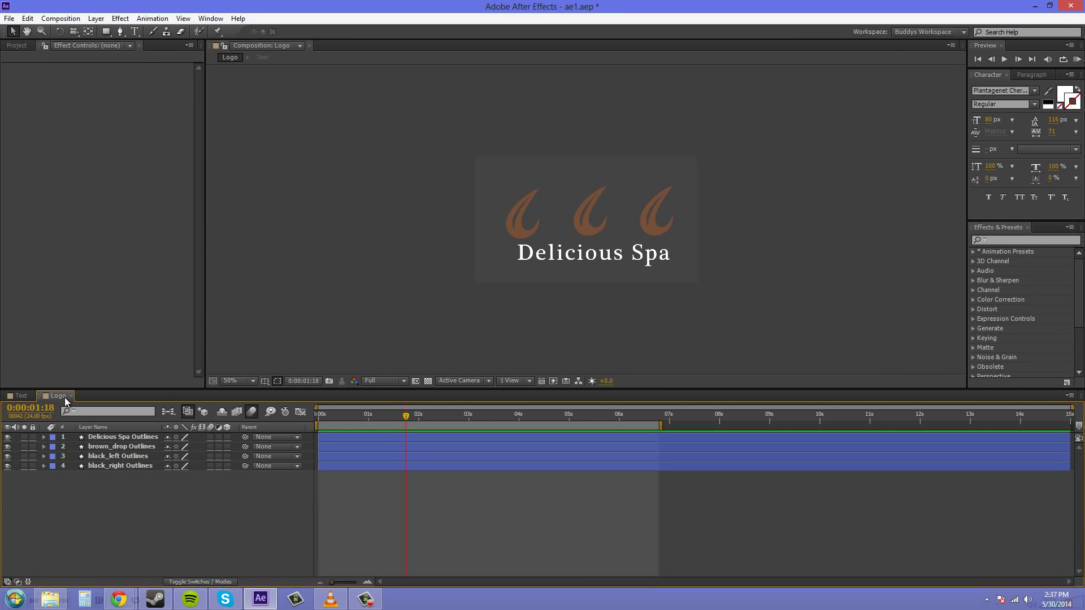
click(71, 396)
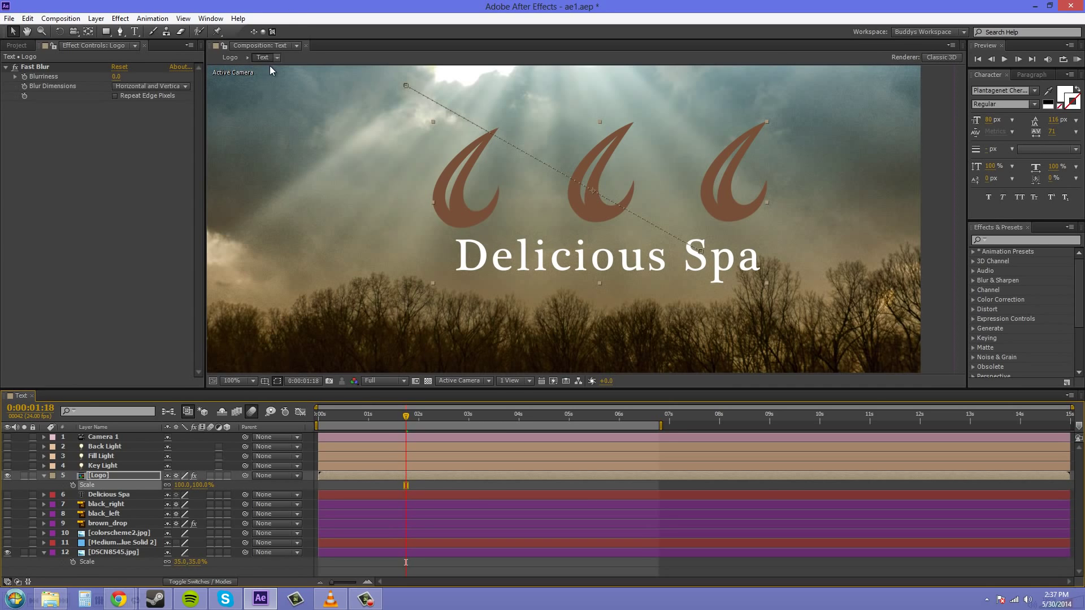
click(229, 58)
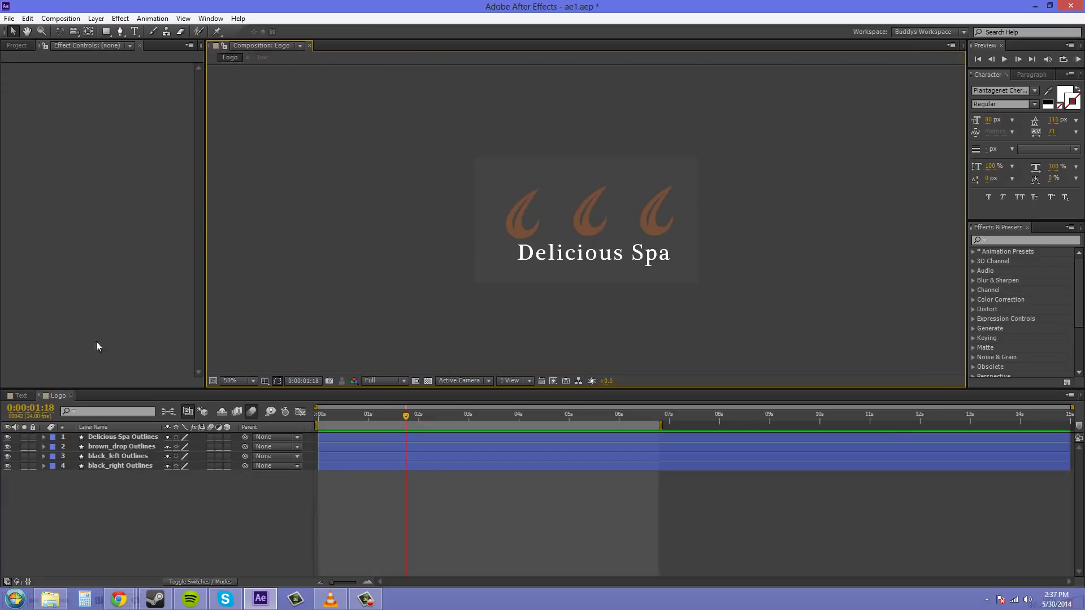
Step: Move the four compositions into the Comps folder and collapse the Images folder
click(16, 45)
scroll(83, 267, down, 2)
scroll(83, 267, down, 1)
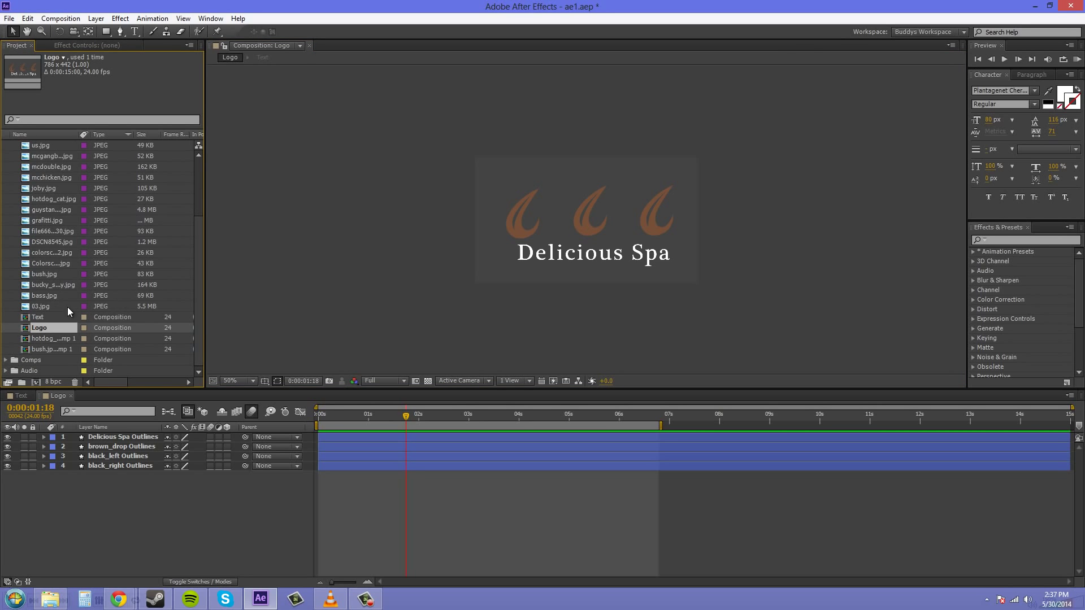
click(66, 350)
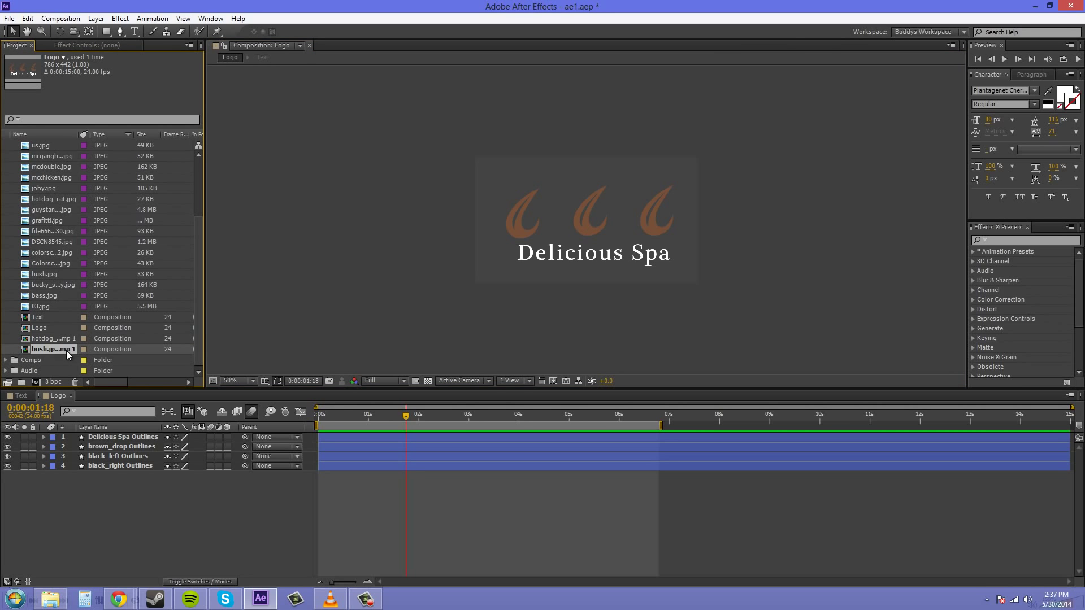
shift+click(44, 320)
drag(40, 321, 32, 361)
scroll(52, 213, up, 5)
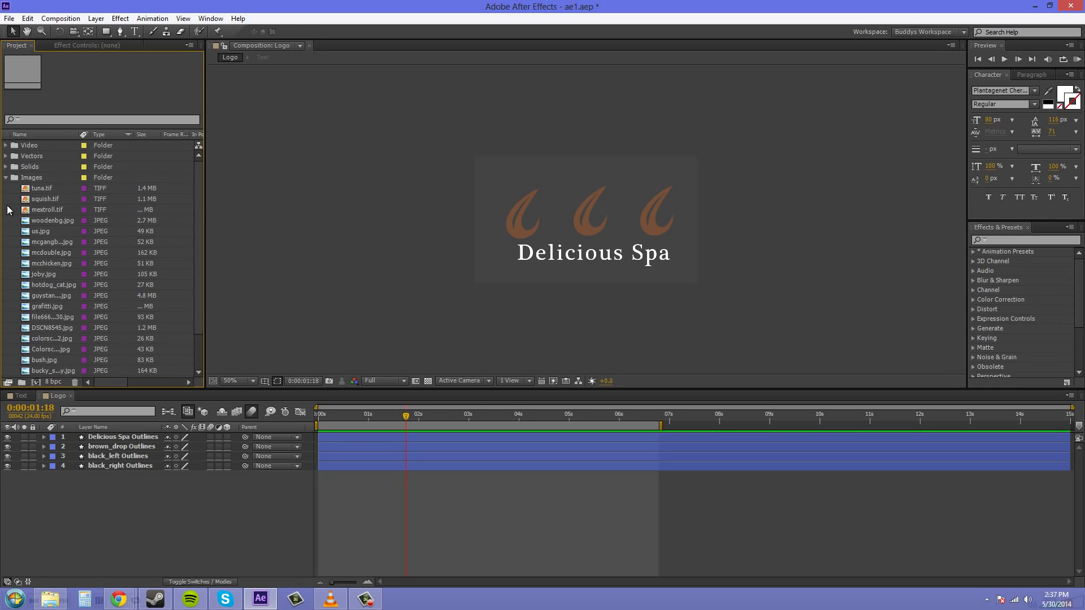
click(5, 178)
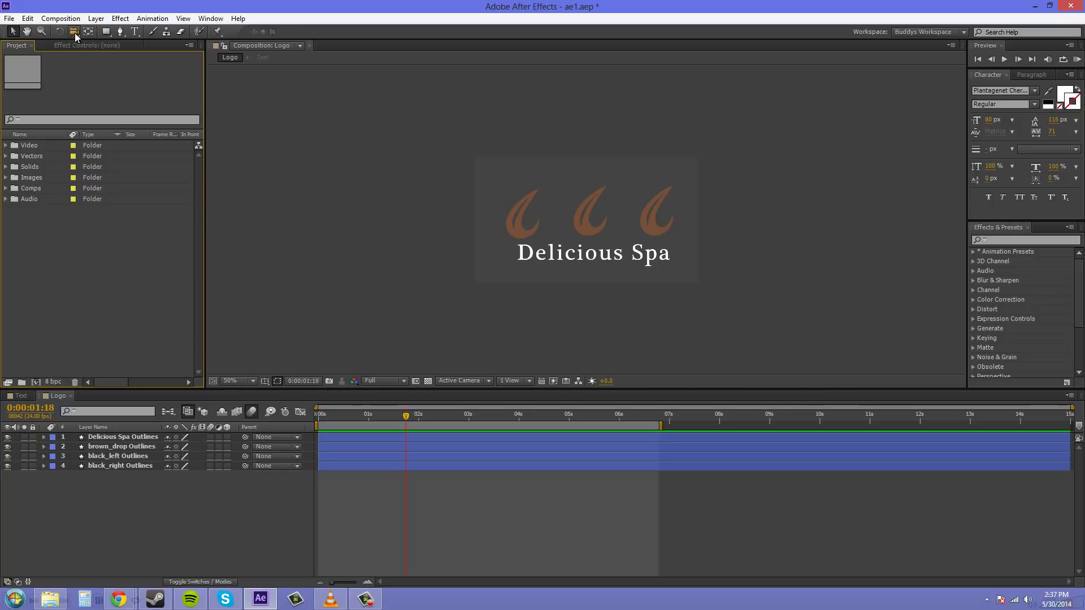
Step: Return to the Text comp via the breadcrumbs and select its Logo layer
click(55, 46)
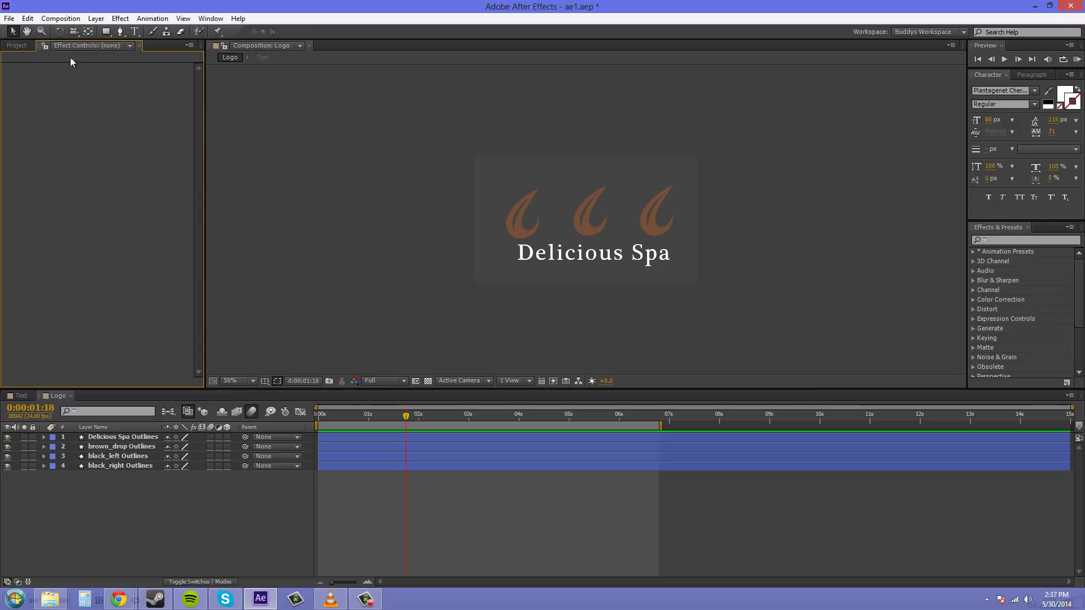
click(17, 45)
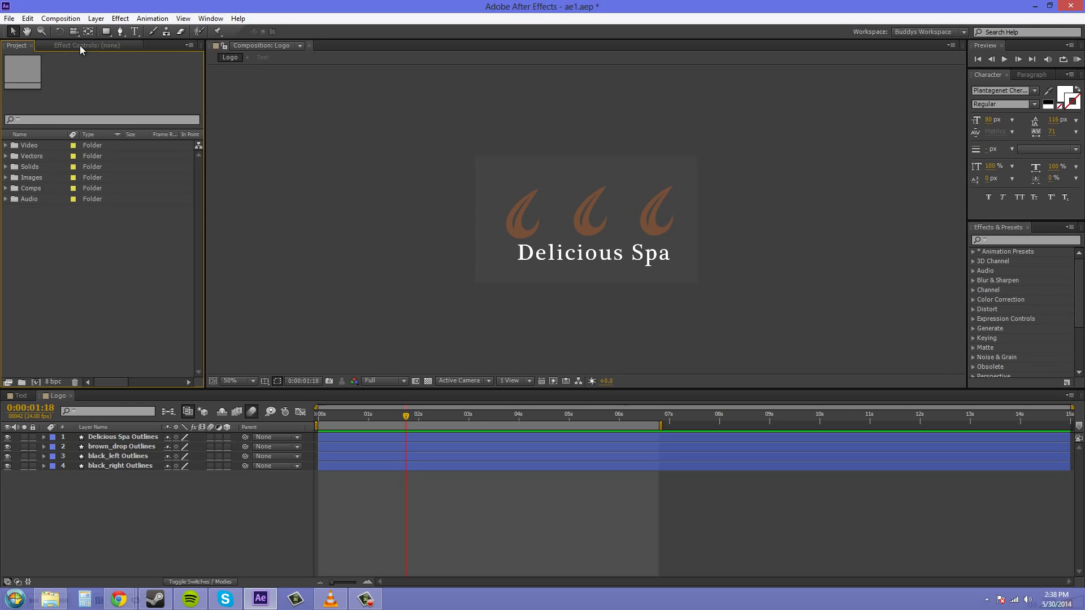
click(80, 44)
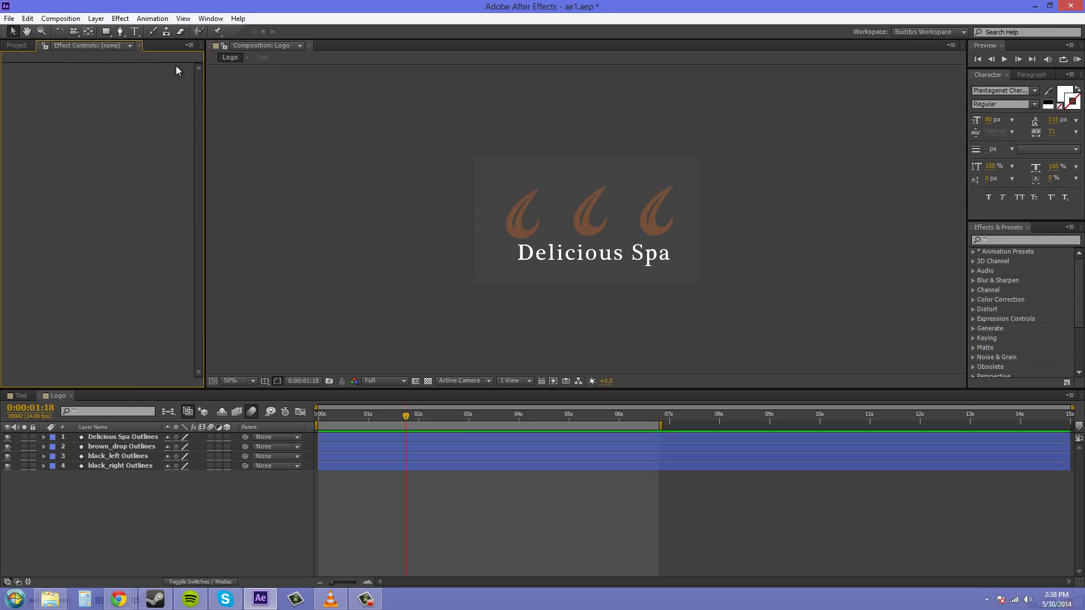
click(263, 58)
click(229, 59)
click(264, 59)
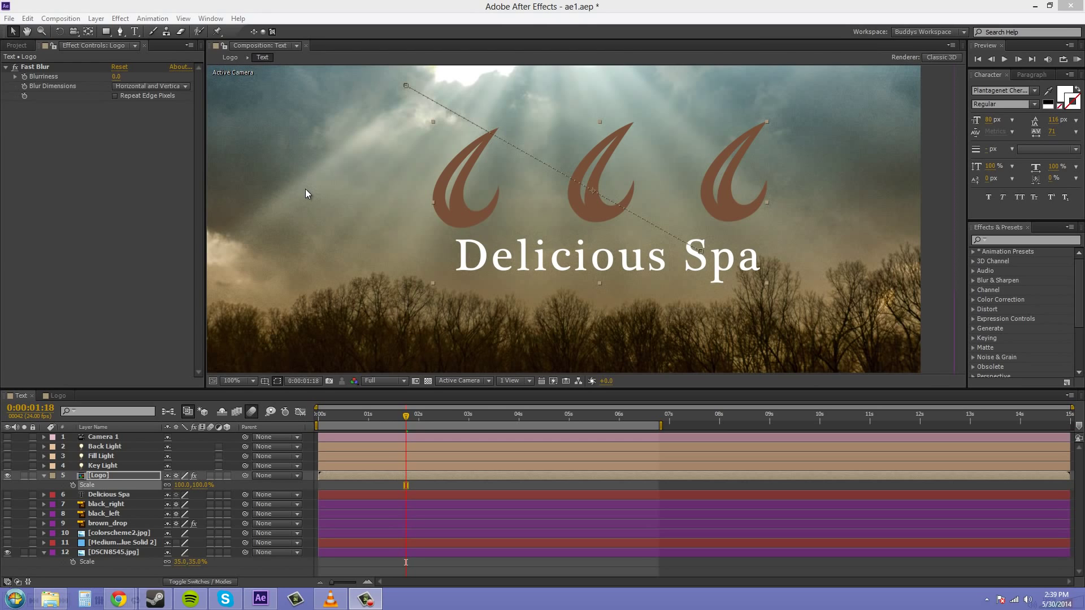
click(116, 475)
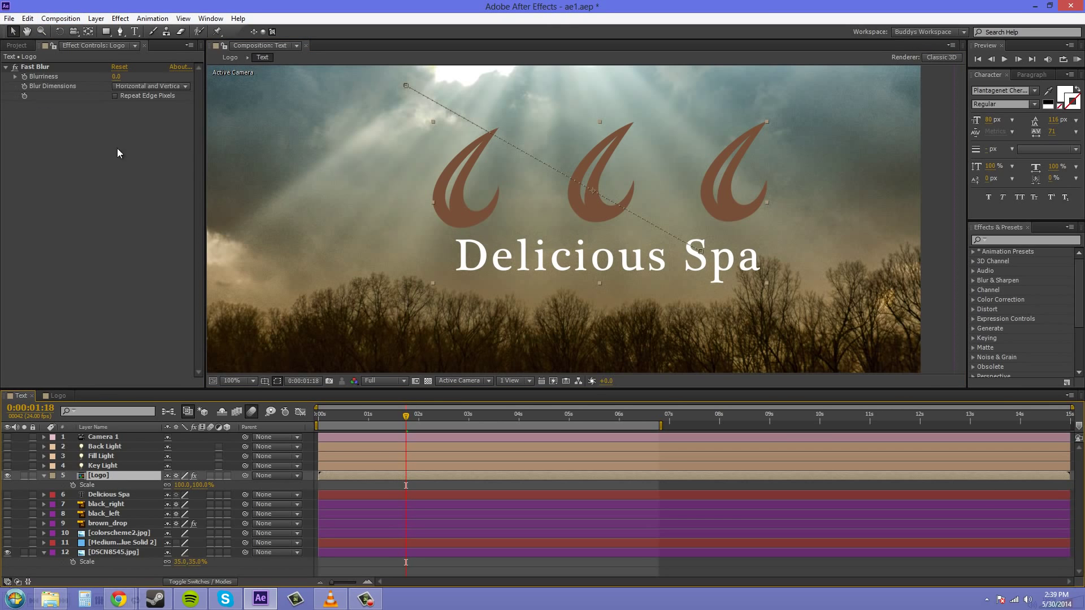
click(60, 18)
click(76, 49)
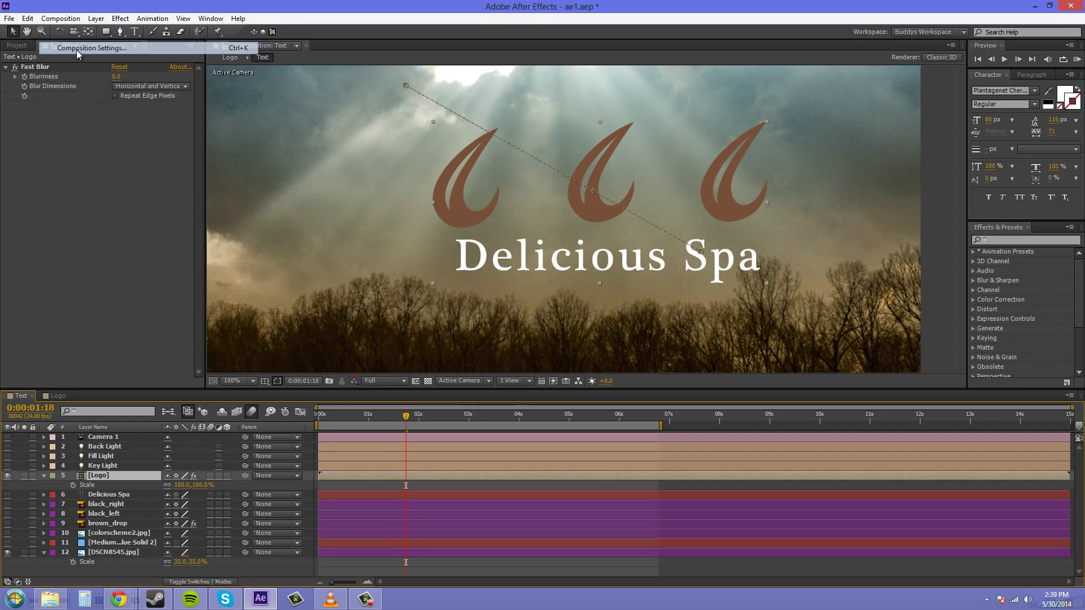
drag(300, 117, 491, 124)
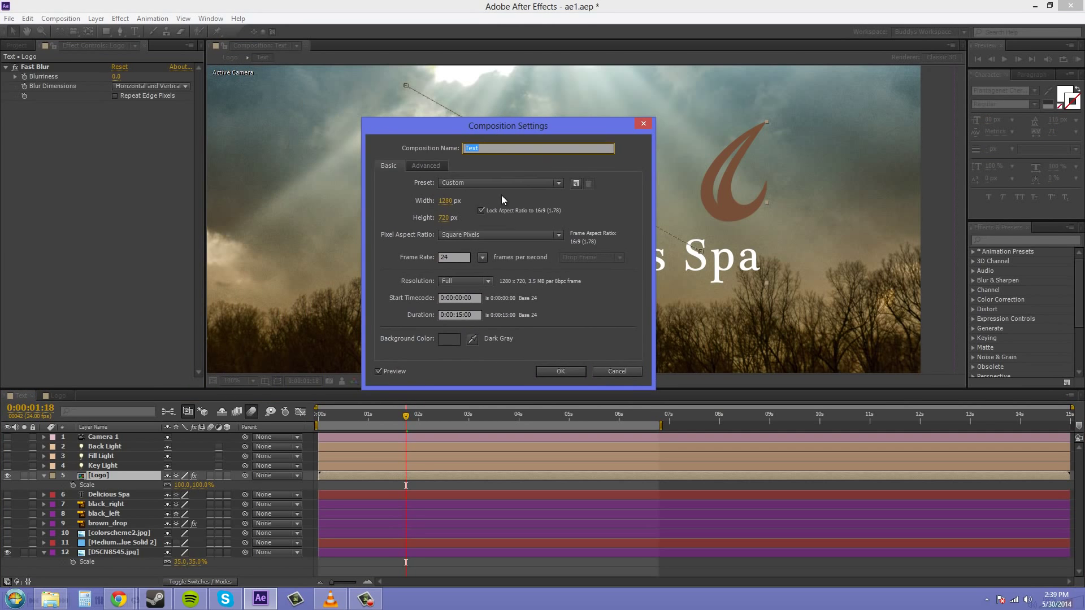
click(631, 371)
click(51, 397)
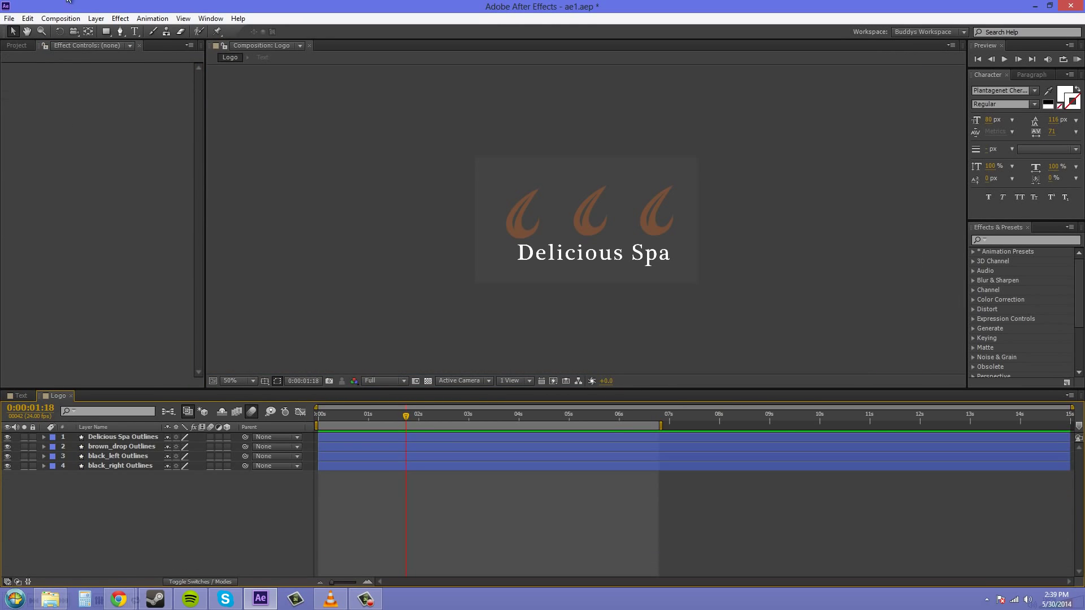
click(61, 19)
click(91, 46)
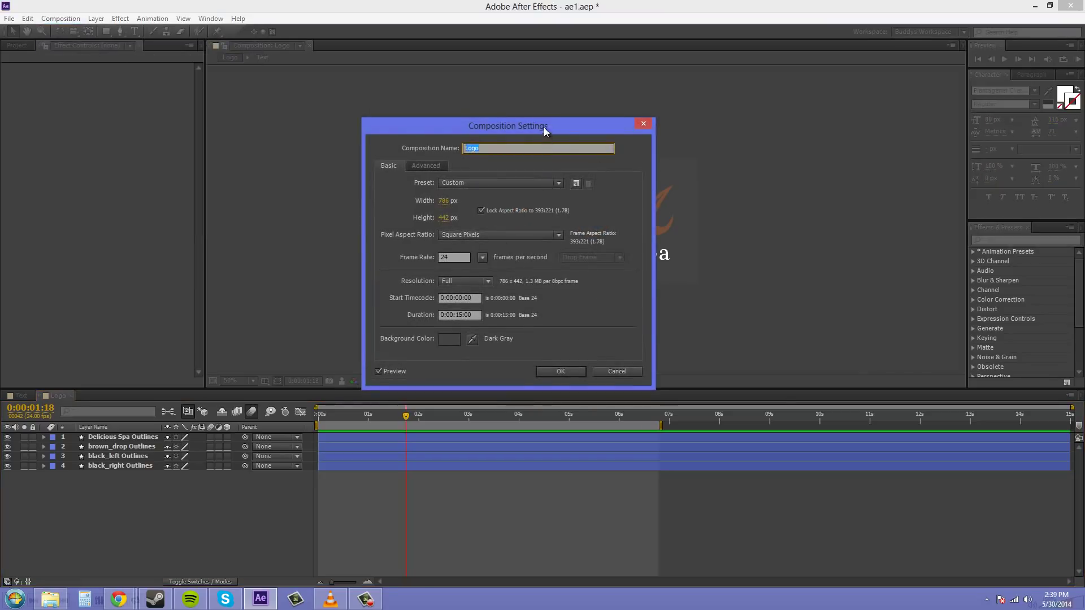
drag(545, 131, 810, 121)
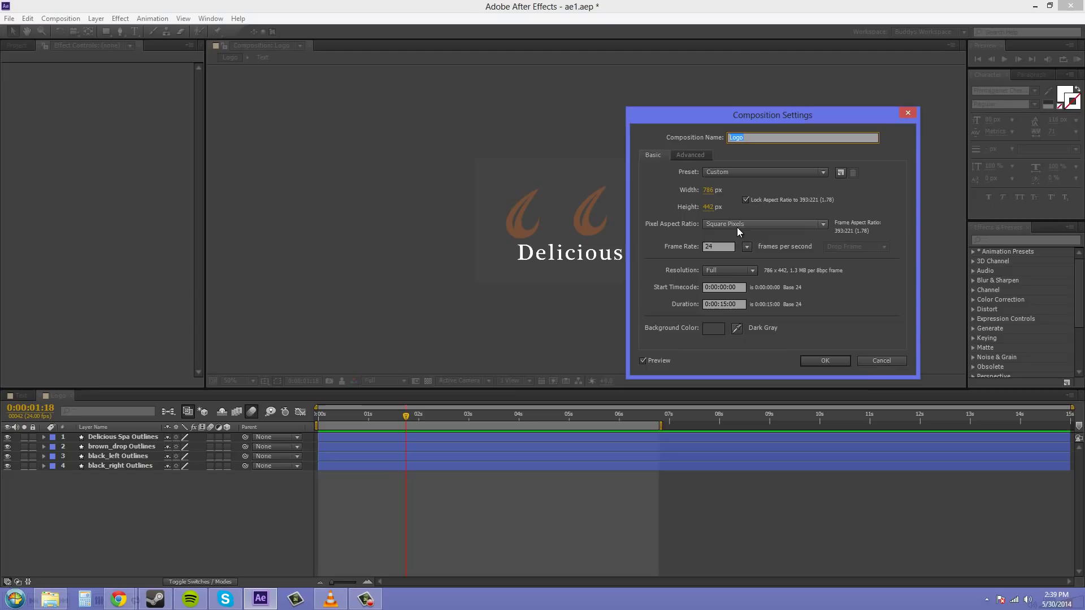
click(882, 362)
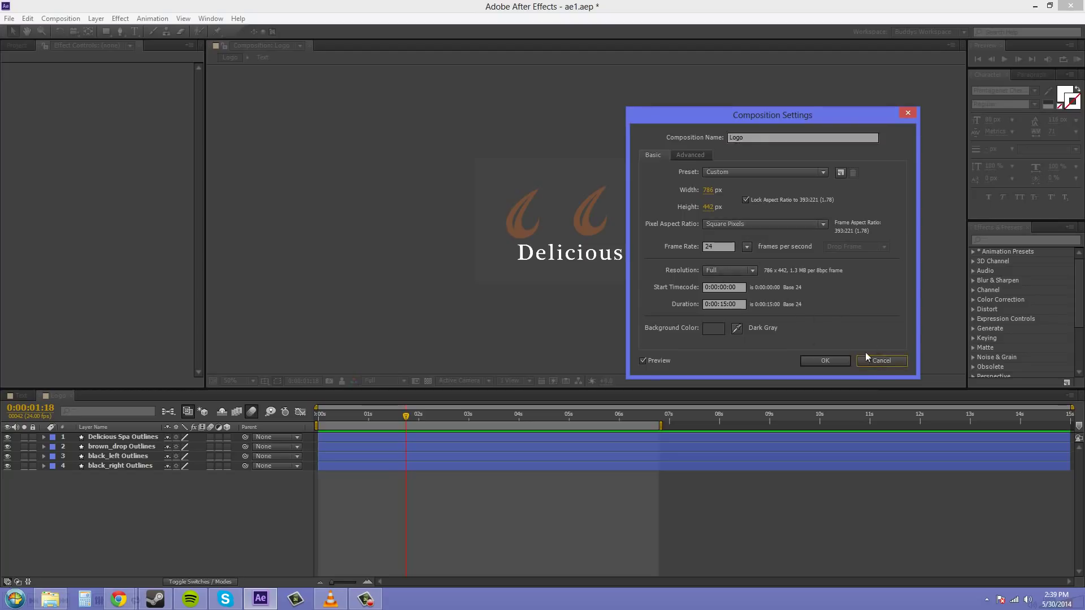
click(880, 360)
click(27, 397)
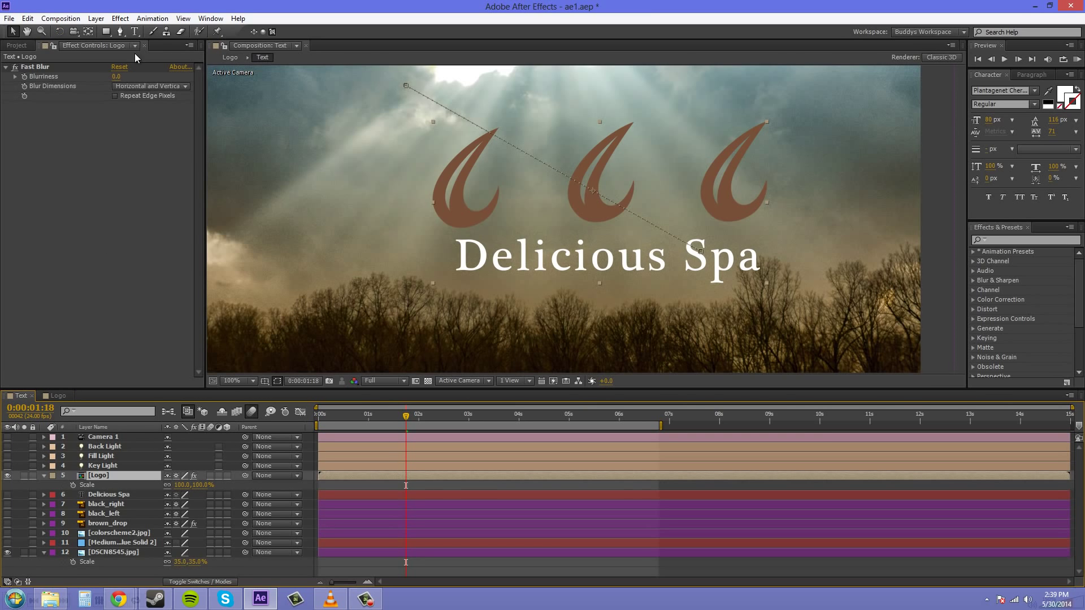
click(60, 18)
click(69, 48)
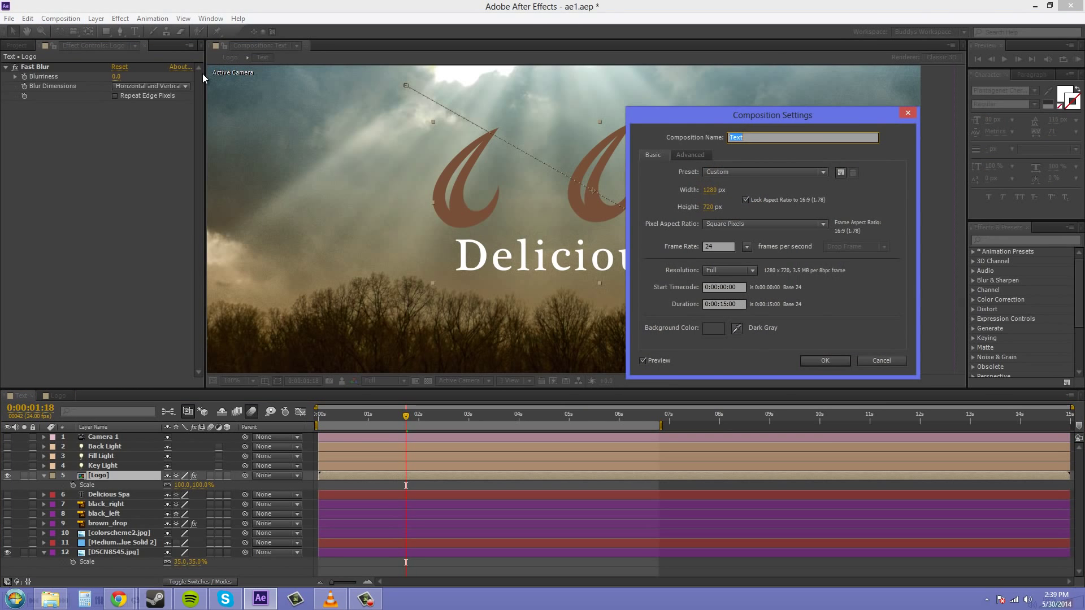
drag(768, 122, 788, 117)
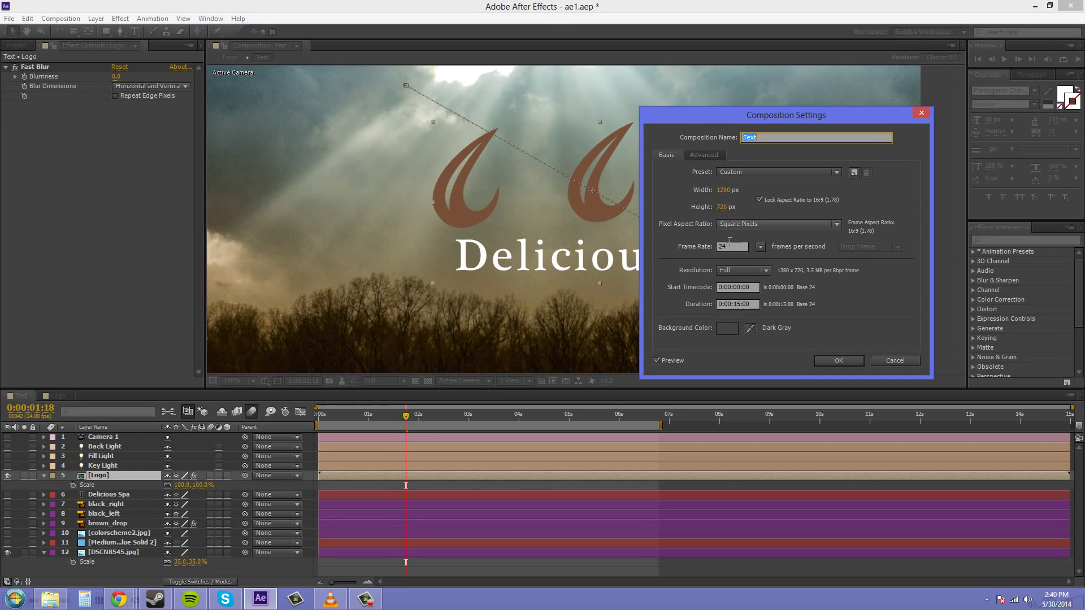
click(900, 361)
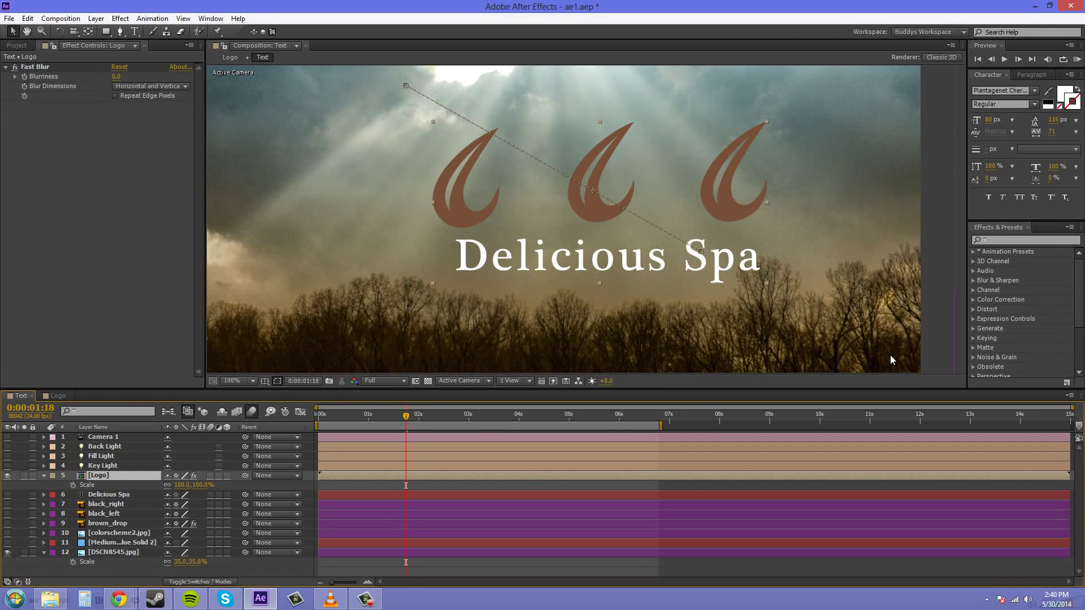